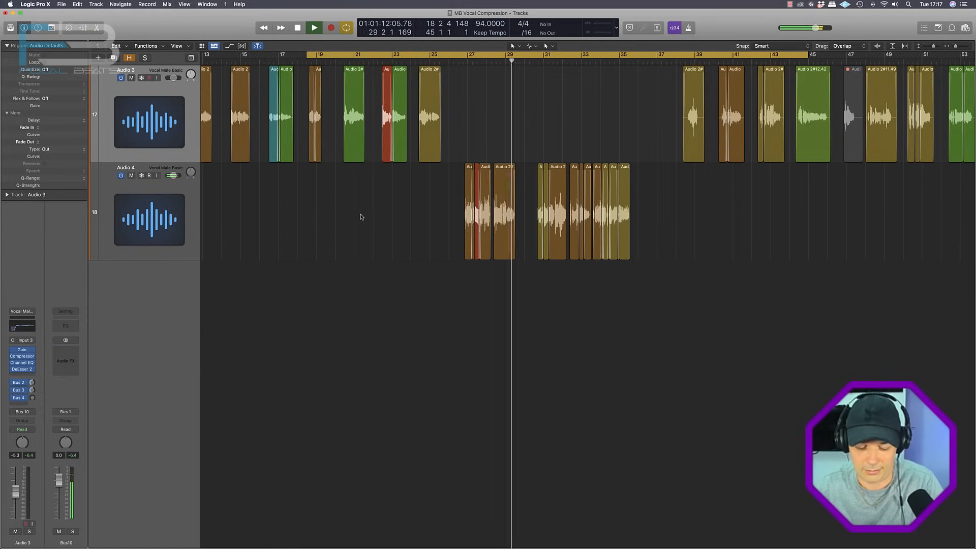
# Step: Stop playback and review the Channel EQ settings on the Audio 3 track
pyautogui.press('space')
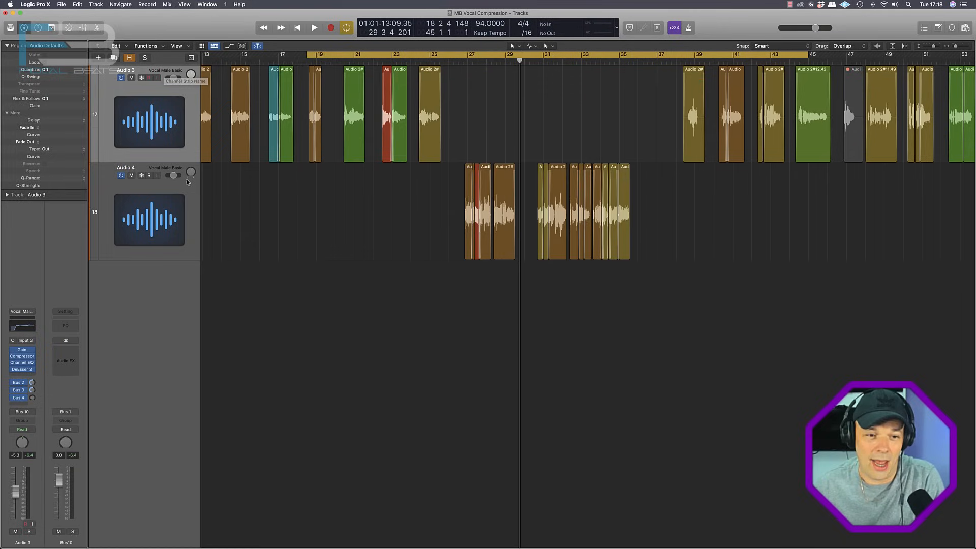
pyautogui.click(22, 363)
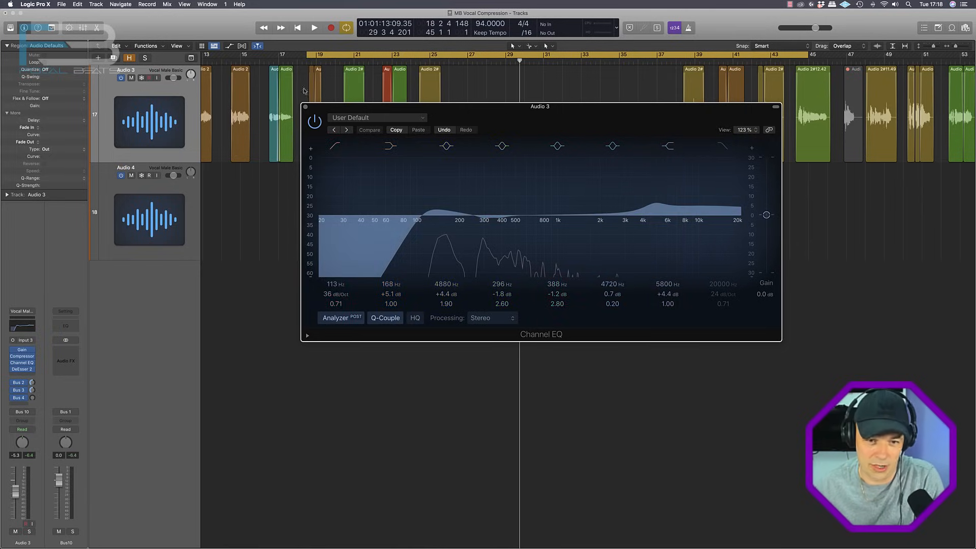
pyautogui.click(305, 108)
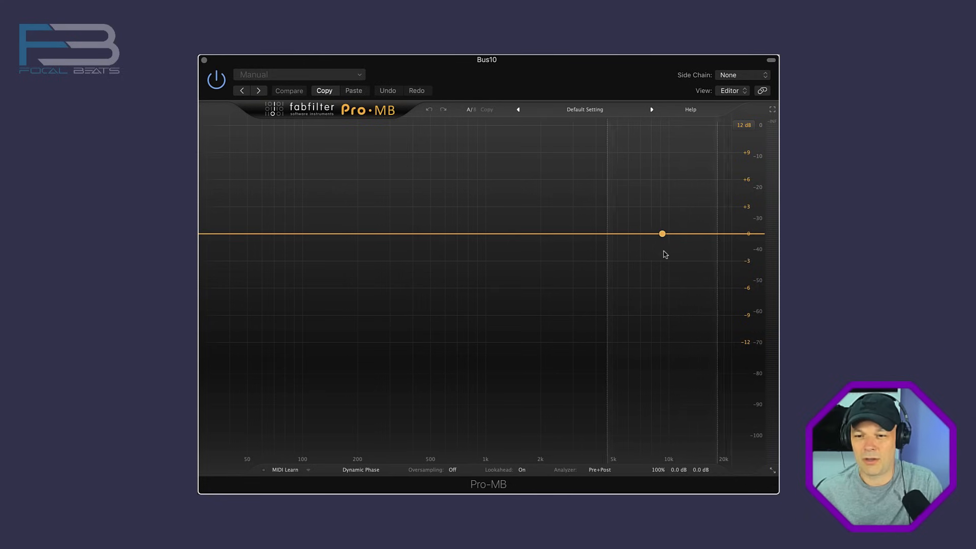
# Step: Add four adjacent compression bands in Pro-MB, working from the high frequencies down to the lows
pyautogui.click(696, 239)
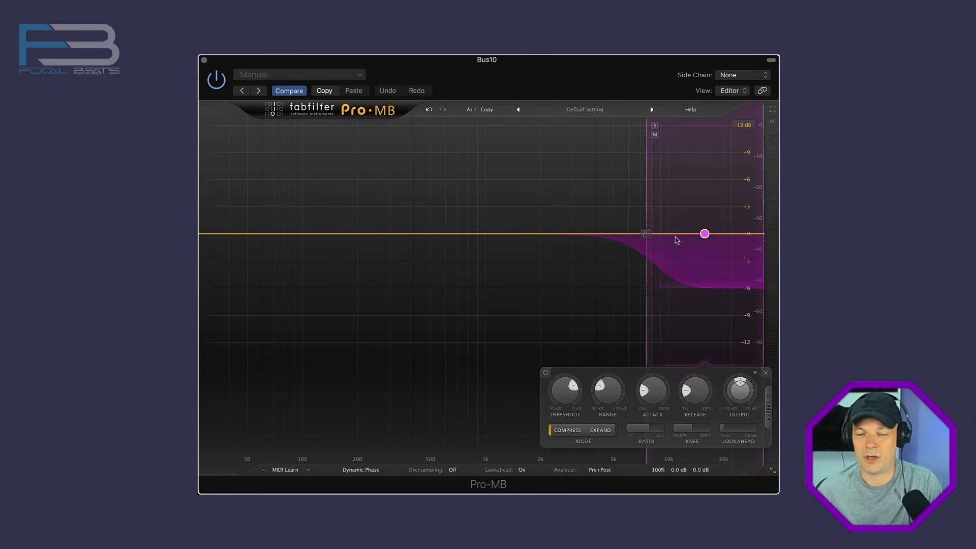
pyautogui.click(589, 235)
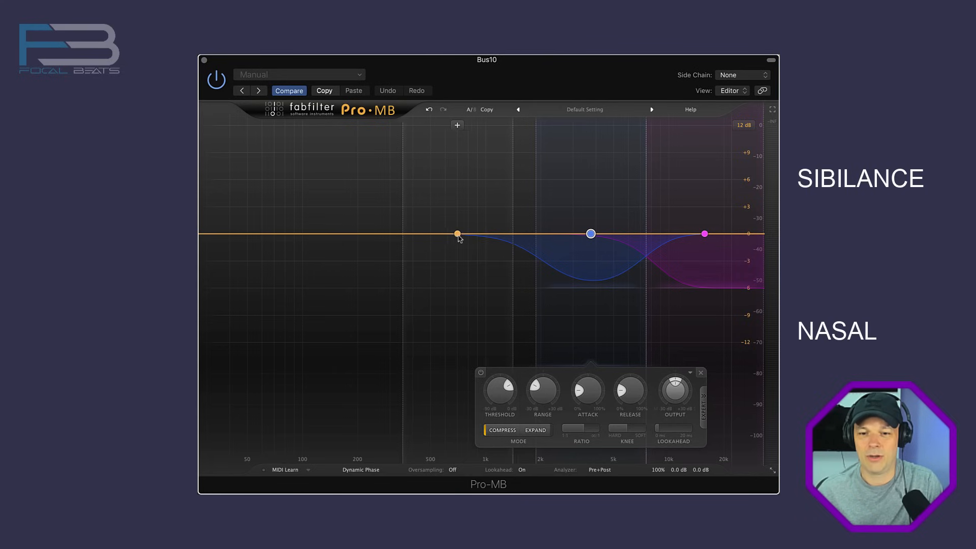
pyautogui.click(477, 235)
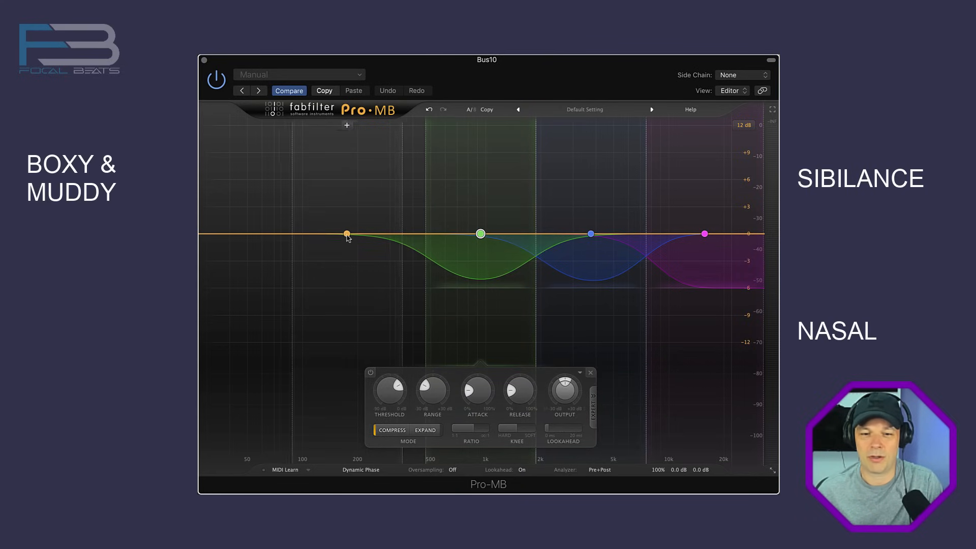
pyautogui.click(364, 235)
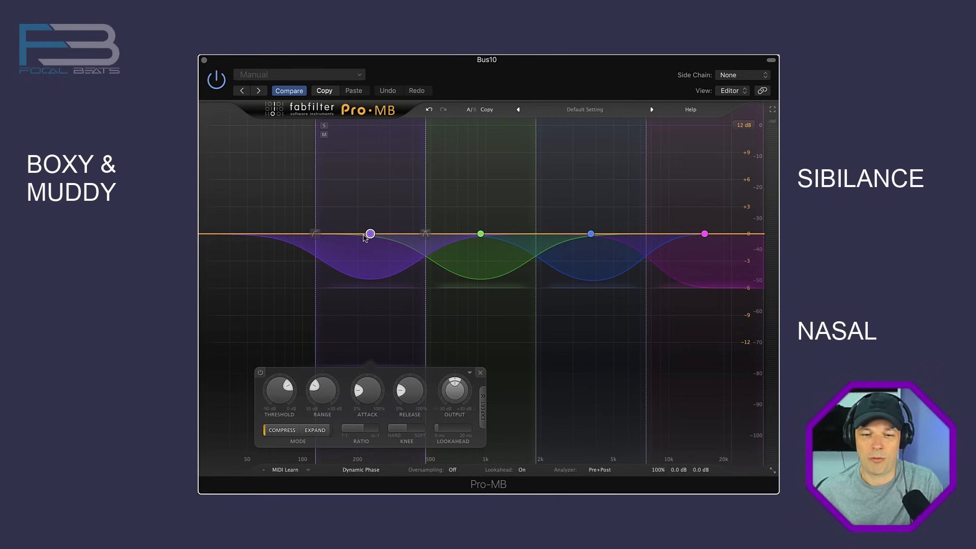
# Step: Lower the attack and release to minimum and set a hard knee on each of the four bands
pyautogui.click(696, 261)
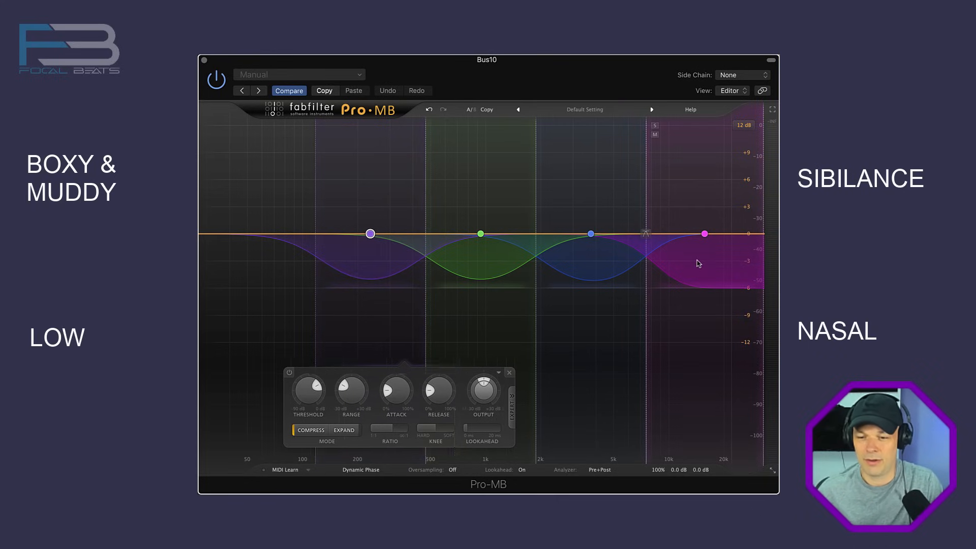
pyautogui.moveTo(654, 404); pyautogui.dragTo(655, 424)
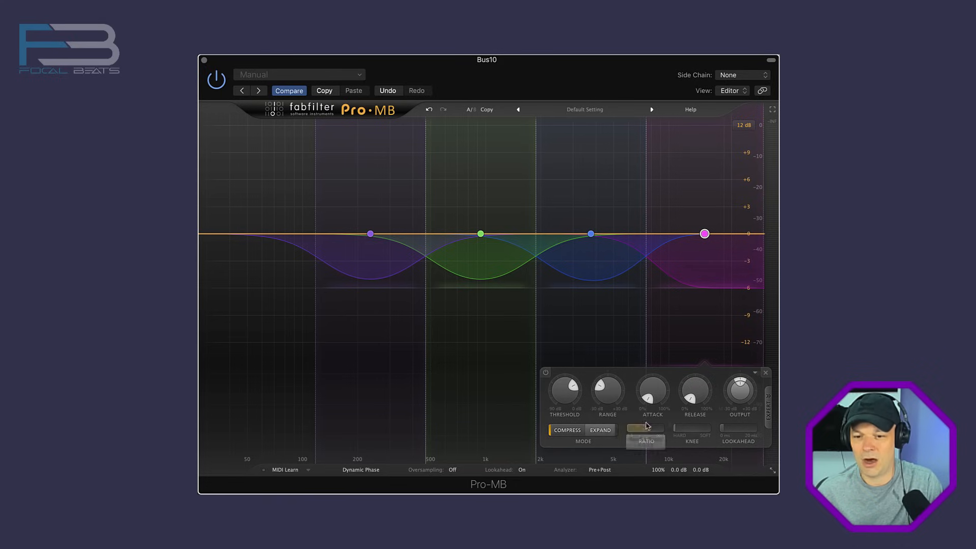
pyautogui.click(597, 262)
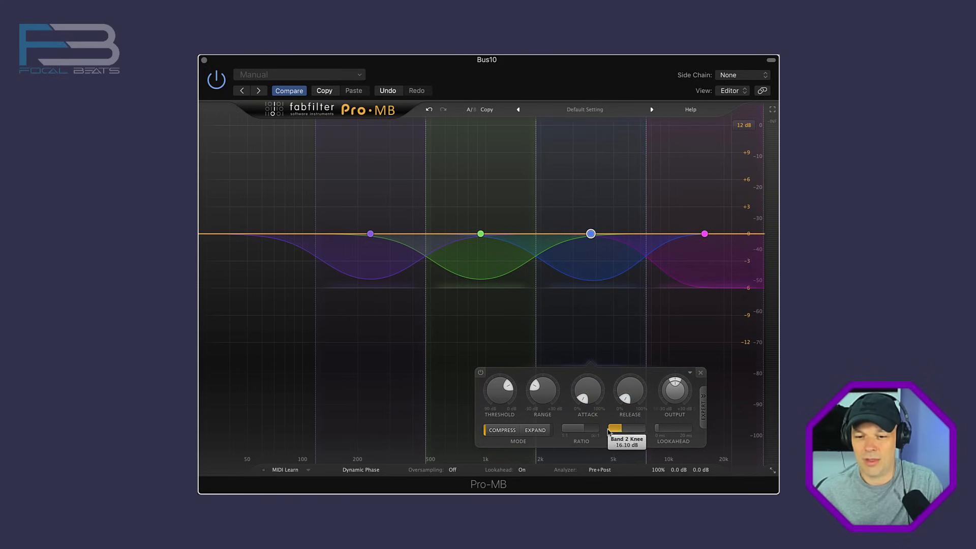
pyautogui.click(481, 233)
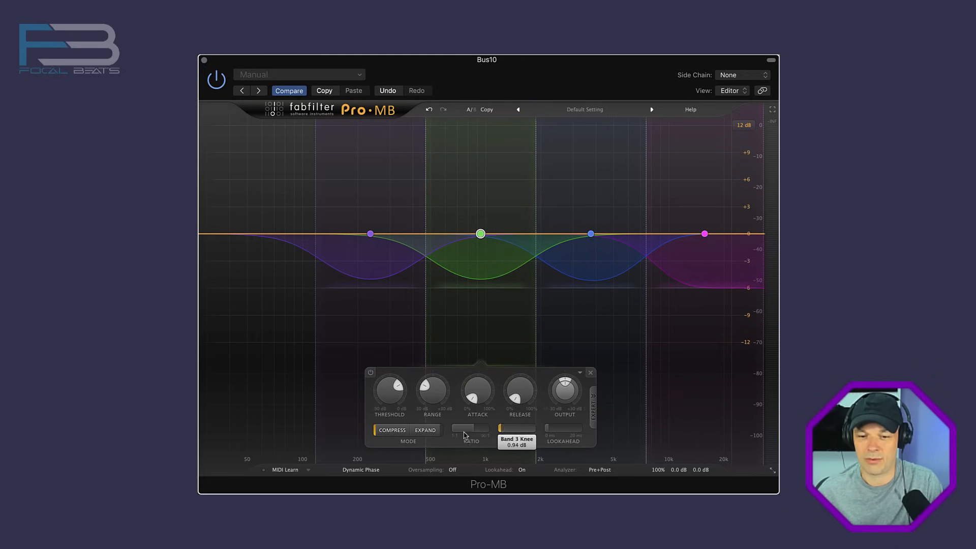
pyautogui.click(371, 285)
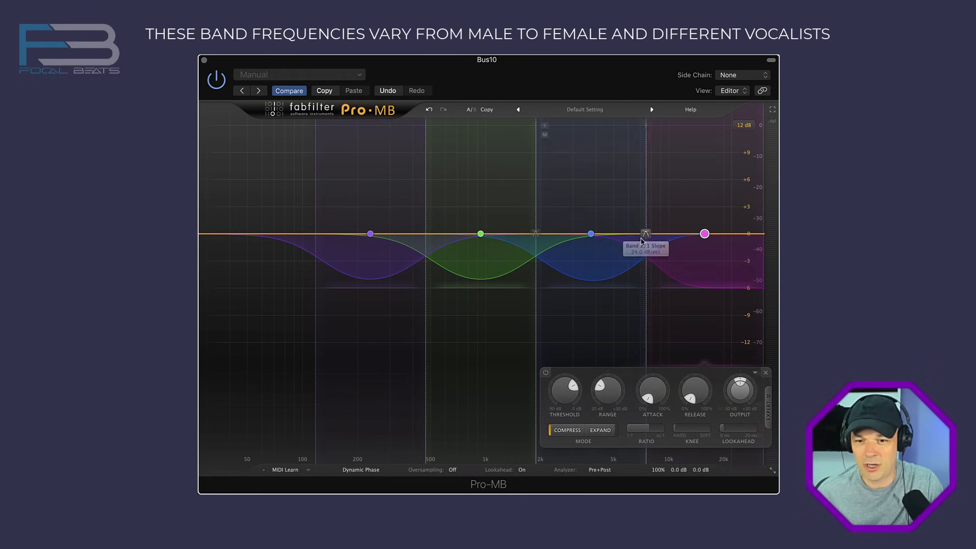
# Step: Lower the crossover between bands 1 and 2 to about 5 kHz and audition the top band in solo
pyautogui.moveTo(647, 235); pyautogui.dragTo(619, 237)
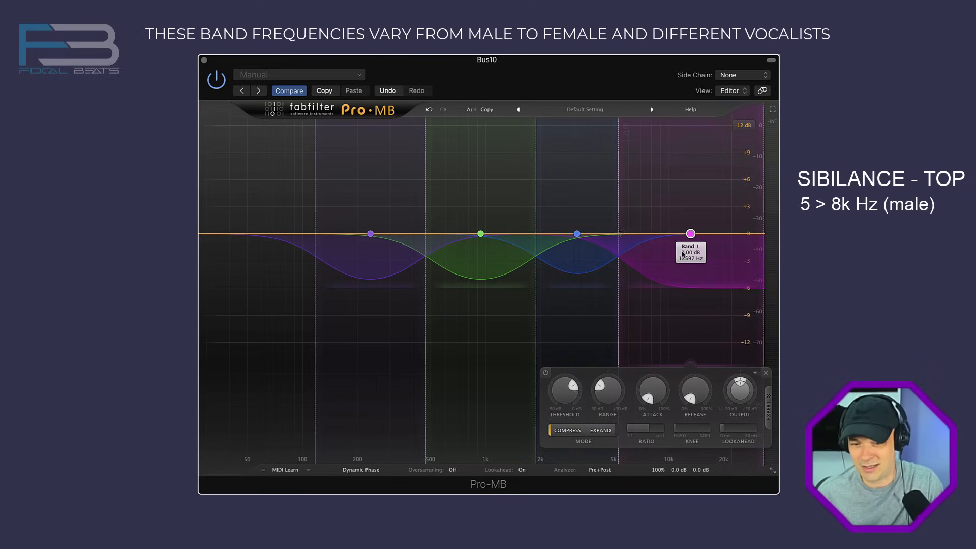
pyautogui.press('space')
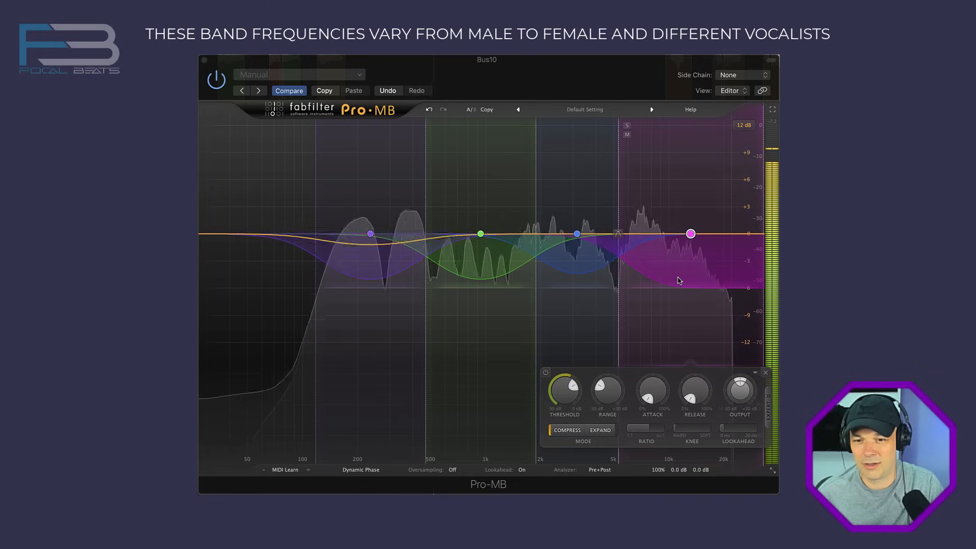
pyautogui.press('space')
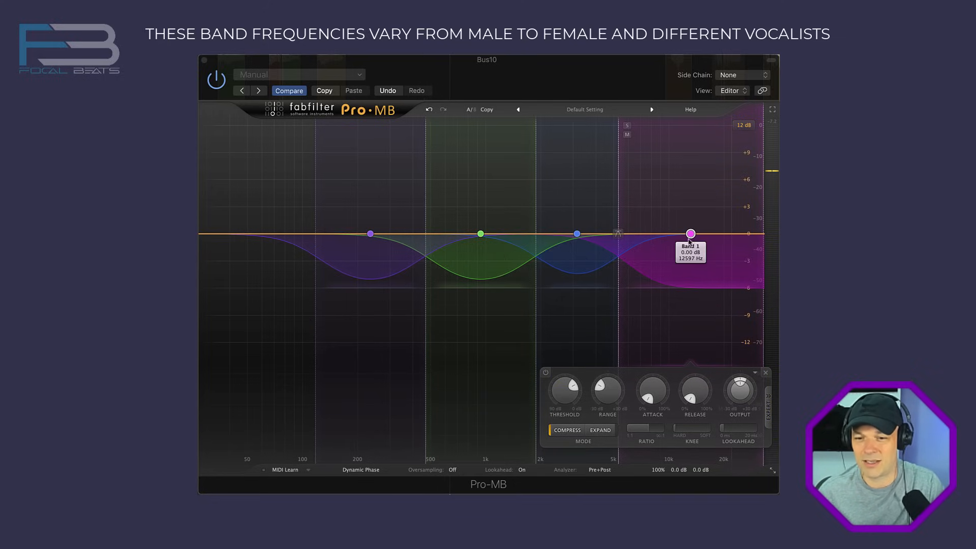
pyautogui.click(628, 126)
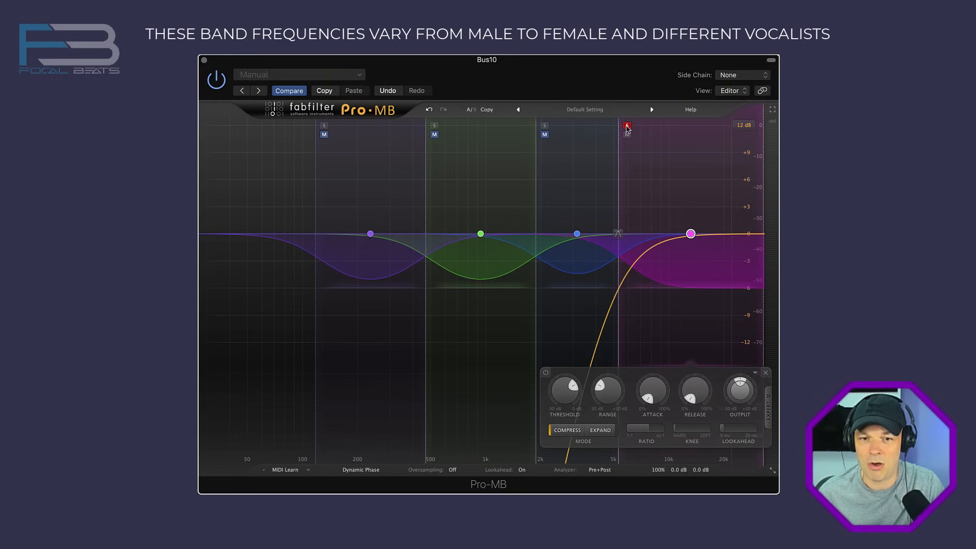
pyautogui.press('space')
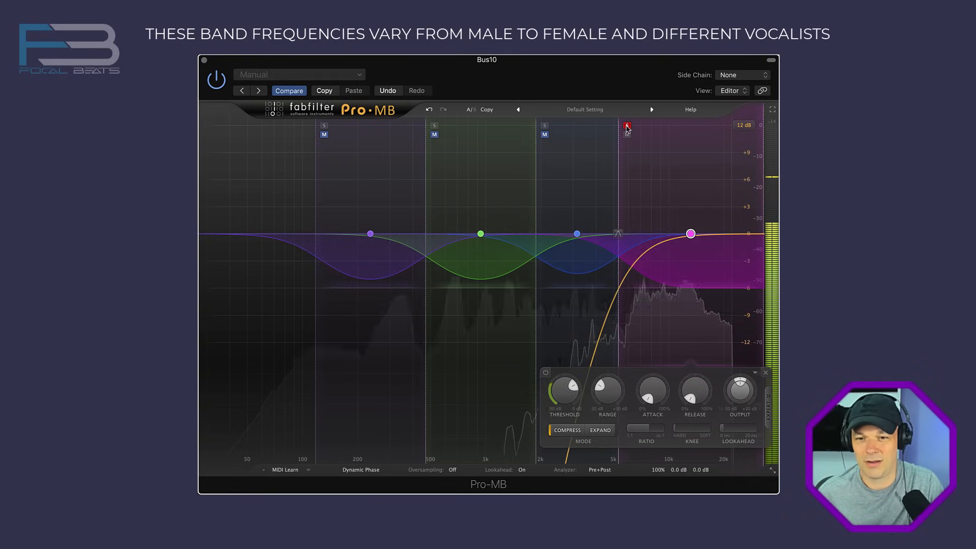
pyautogui.click(627, 126)
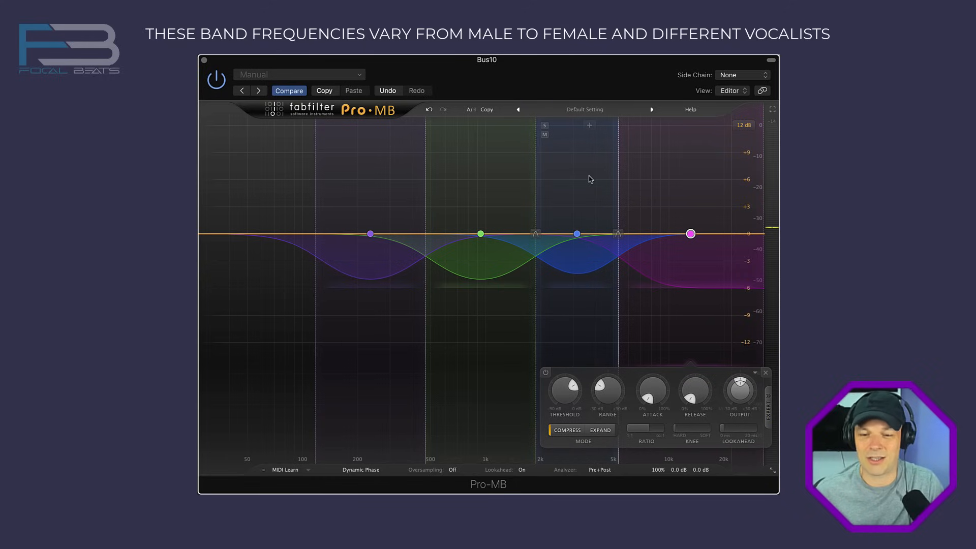
# Step: Set the crossover between bands 2 and 3 to about 1.5 kHz during playback and audition band 2 in solo
pyautogui.click(577, 234)
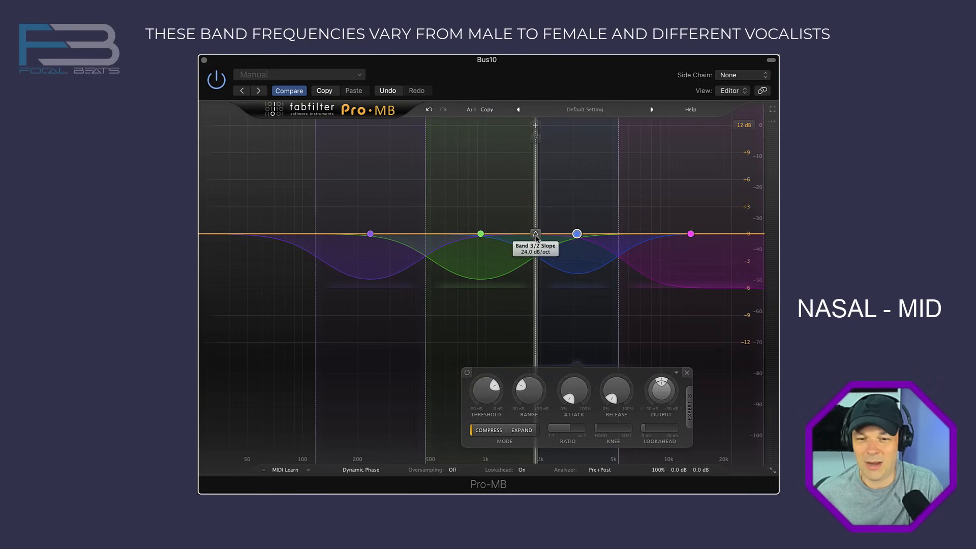
pyautogui.moveTo(537, 237); pyautogui.dragTo(508, 239)
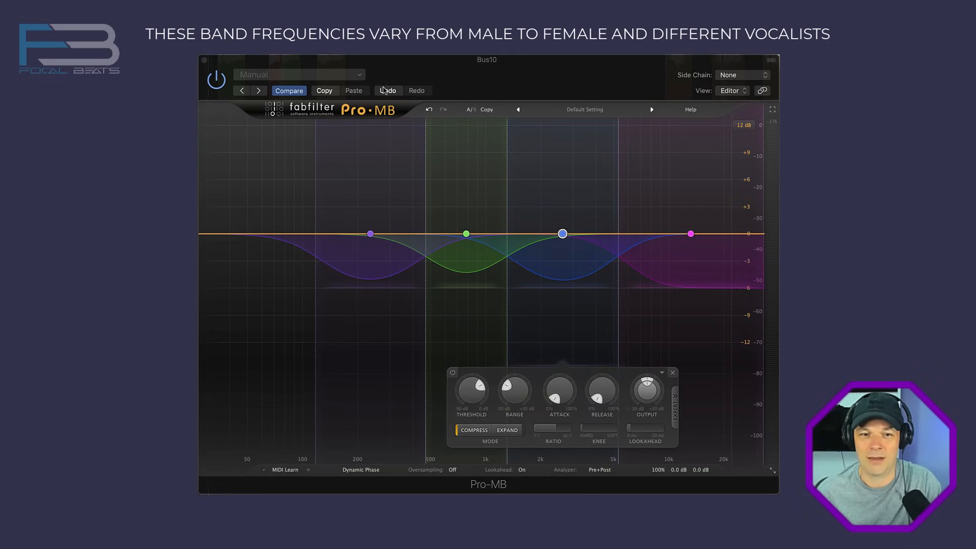
pyautogui.press('space')
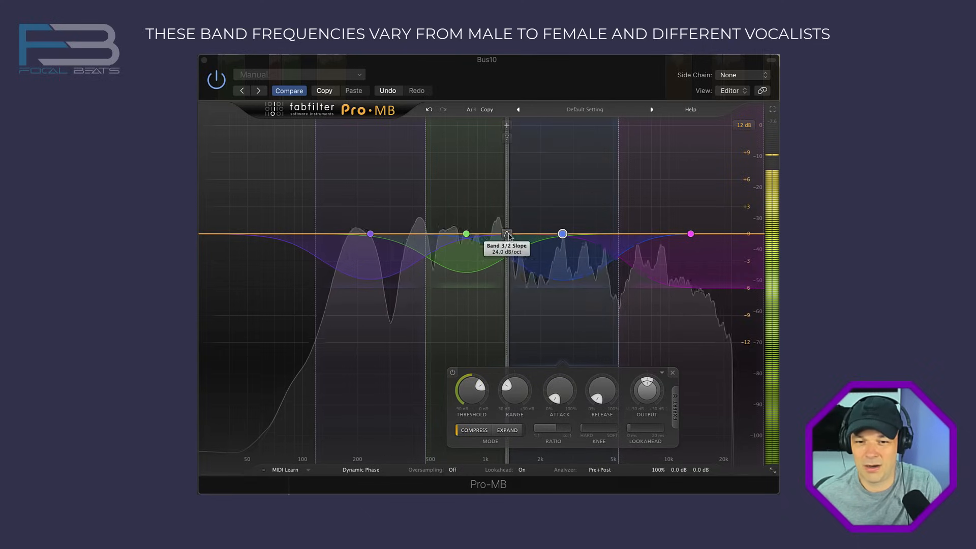
pyautogui.moveTo(507, 234); pyautogui.dragTo(514, 235)
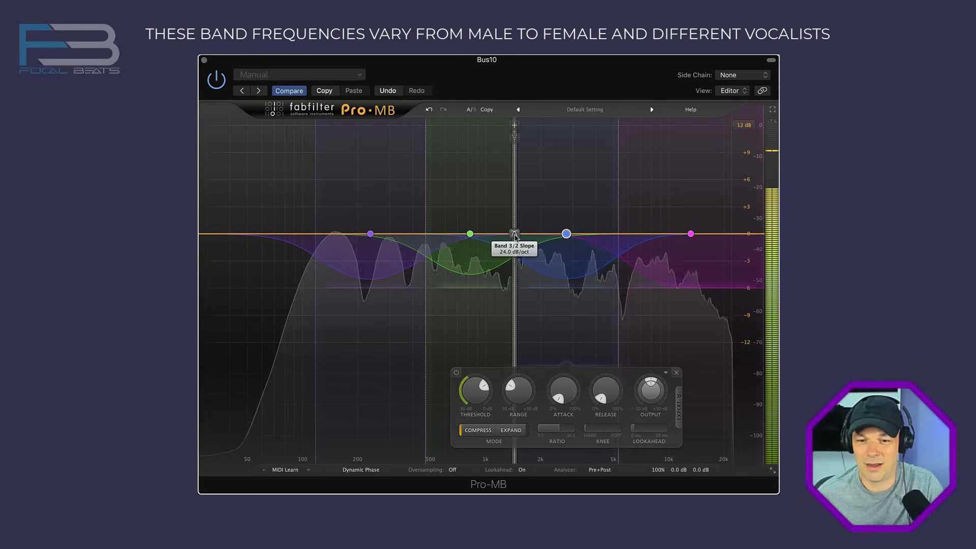
pyautogui.press('space')
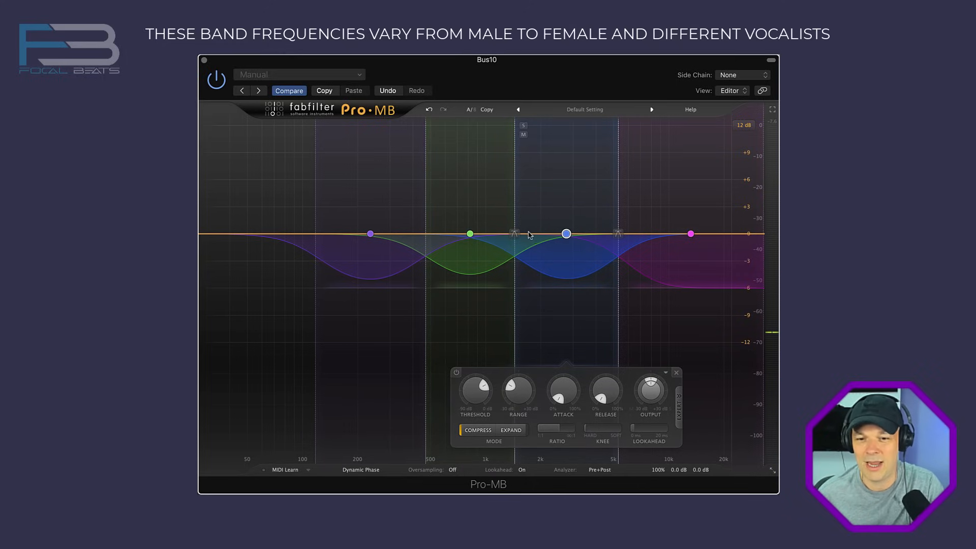
pyautogui.moveTo(514, 234); pyautogui.dragTo(518, 234)
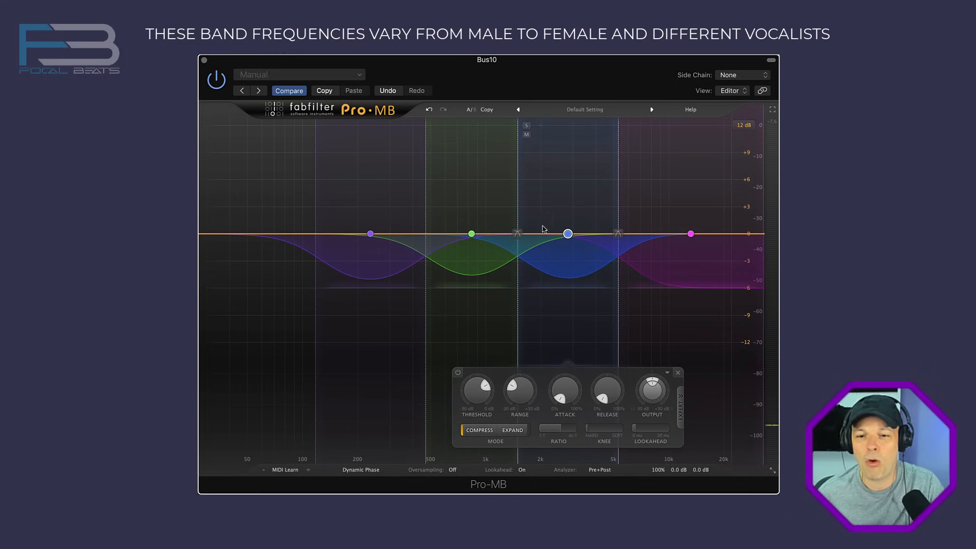
pyautogui.click(527, 126)
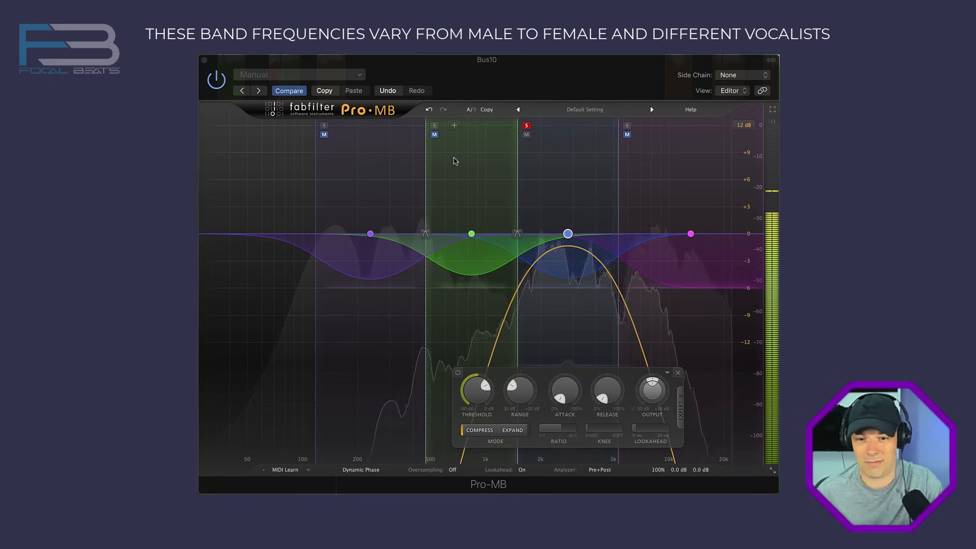
pyautogui.click(526, 126)
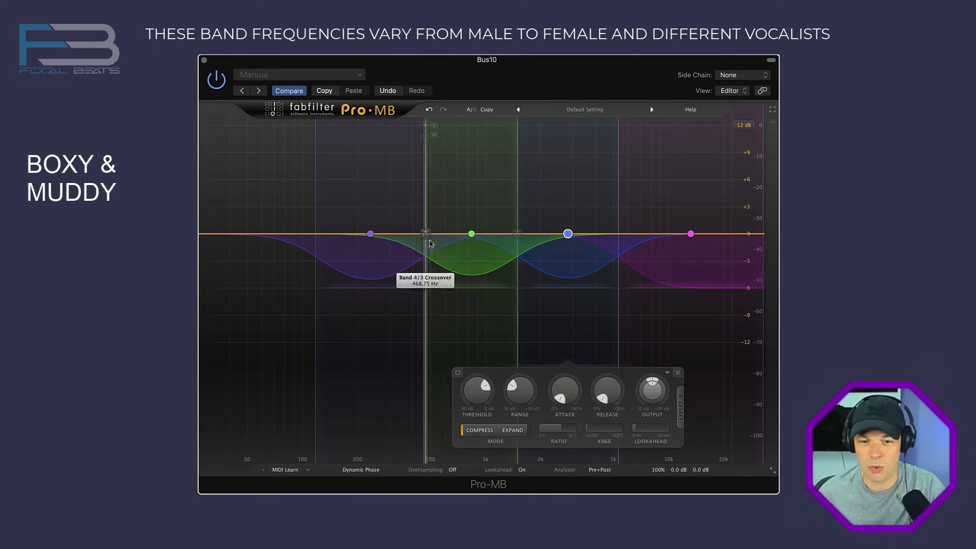
# Step: Move the crossover between bands 3 and 4 down to about 263 Hz, fine-tuning it during playback
pyautogui.moveTo(425, 237); pyautogui.dragTo(370, 238)
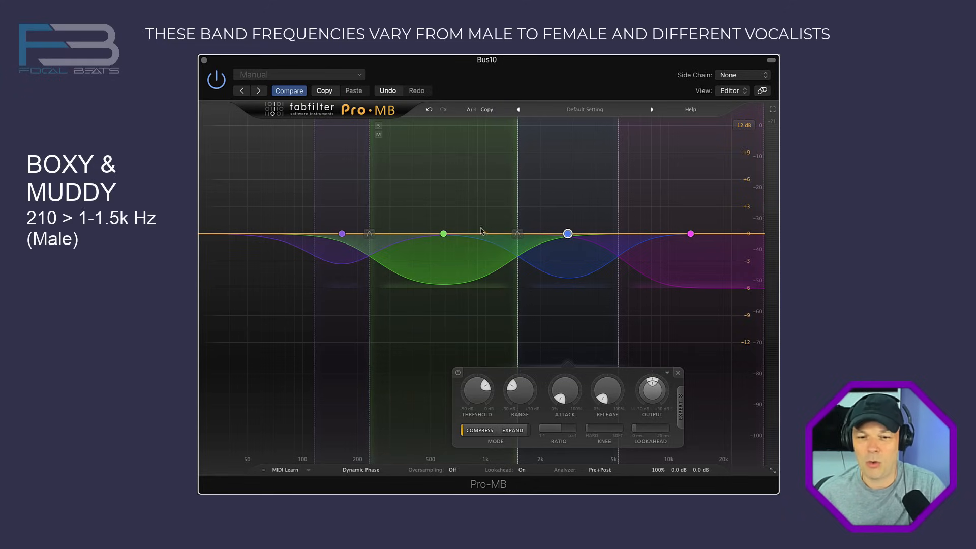
pyautogui.press('space')
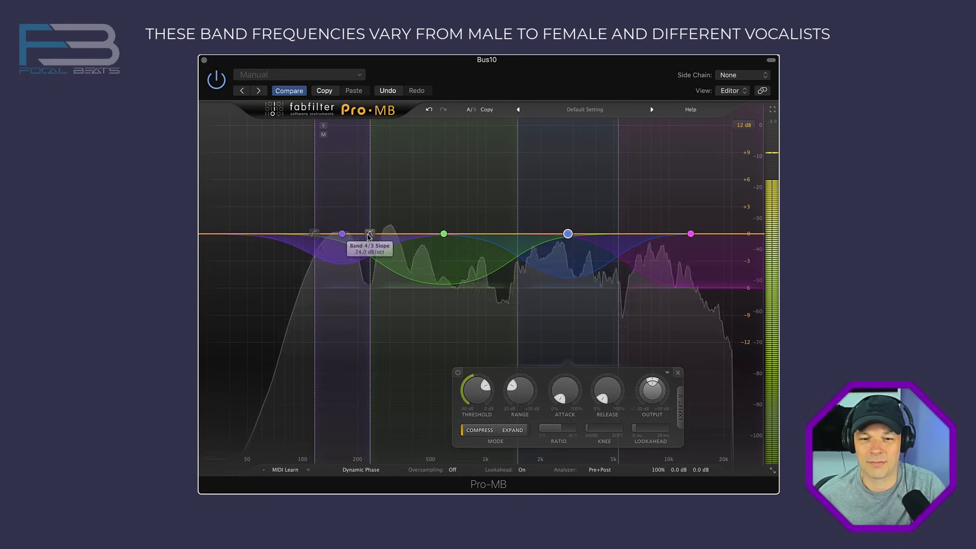
pyautogui.moveTo(370, 236); pyautogui.dragTo(389, 234)
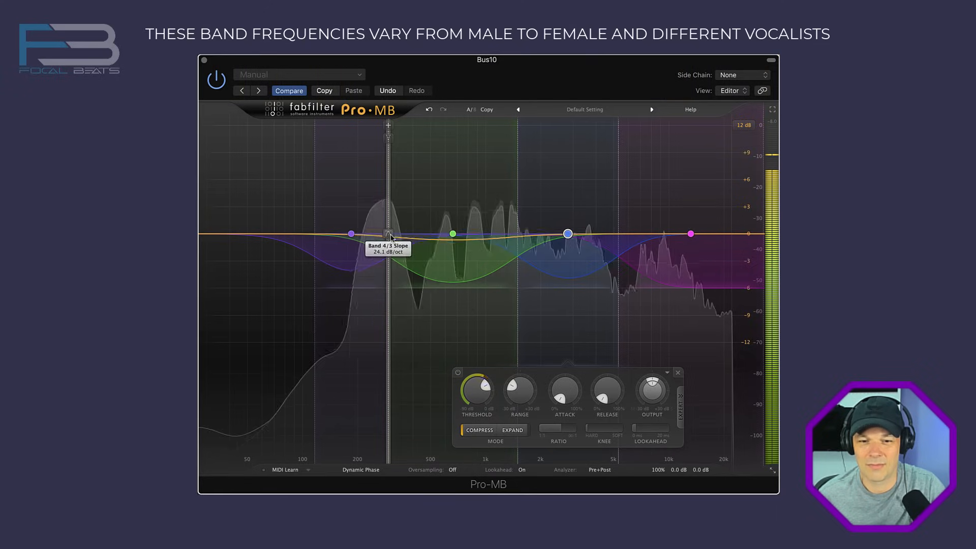
pyautogui.moveTo(387, 238); pyautogui.dragTo(383, 237)
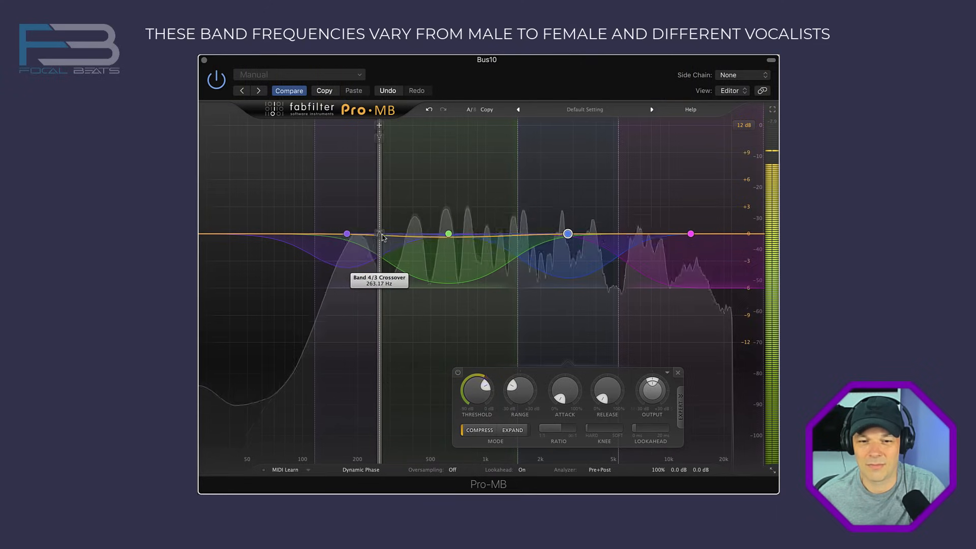
# Step: Audition band 3 in solo while lowering its upper crossover to about 1350 Hz
pyautogui.click(388, 126)
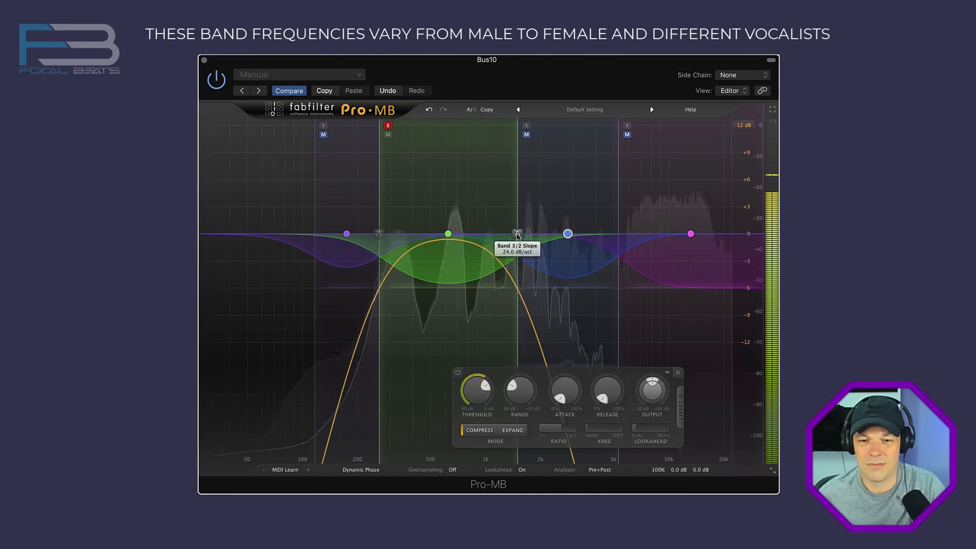
pyautogui.moveTo(518, 234); pyautogui.dragTo(510, 236)
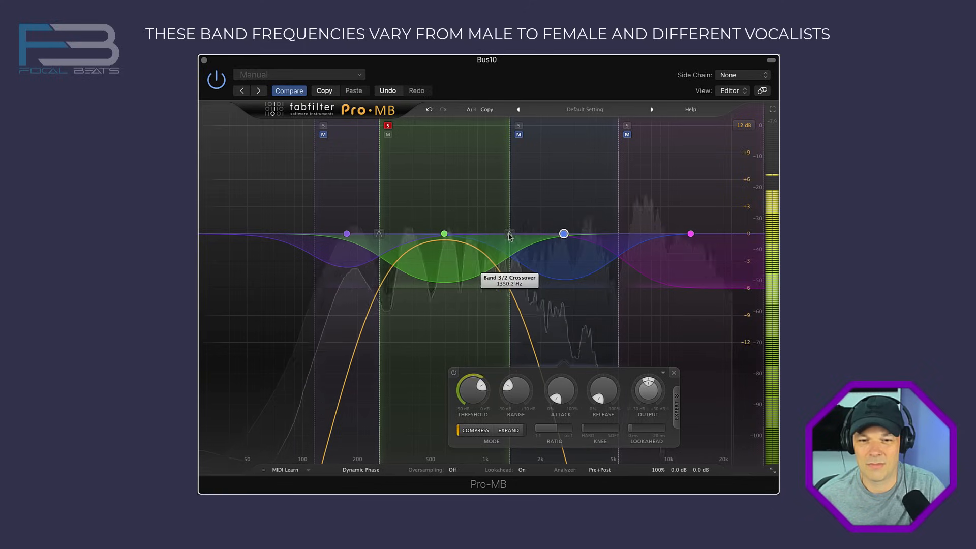
pyautogui.click(388, 126)
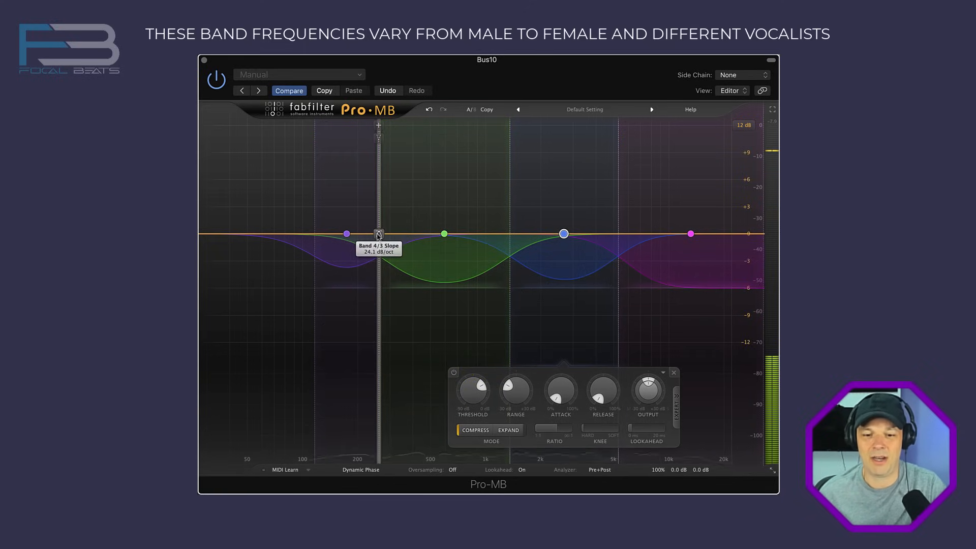
# Step: Lower the crossover between bands 3 and 4 to about 235 Hz and select the low band
pyautogui.moveTo(379, 235); pyautogui.dragTo(371, 235)
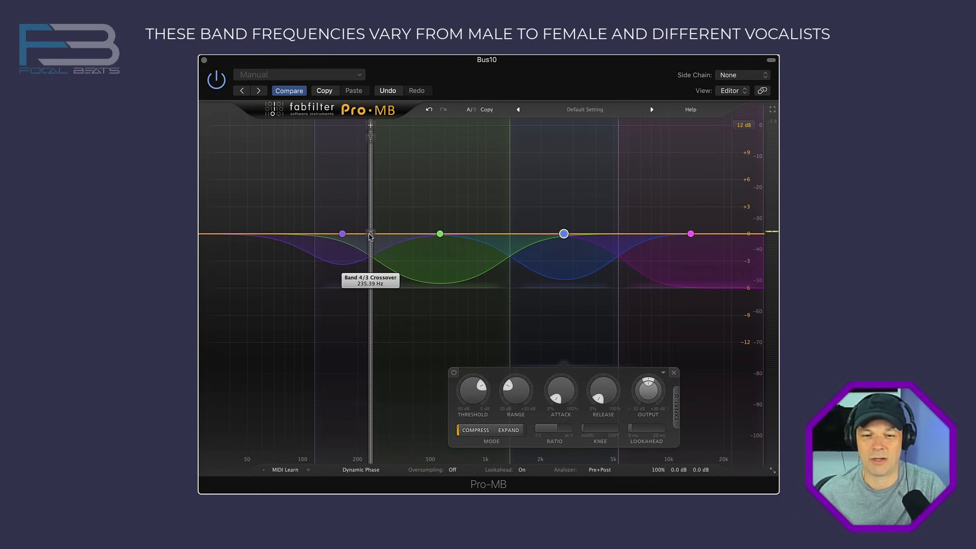
pyautogui.click(344, 191)
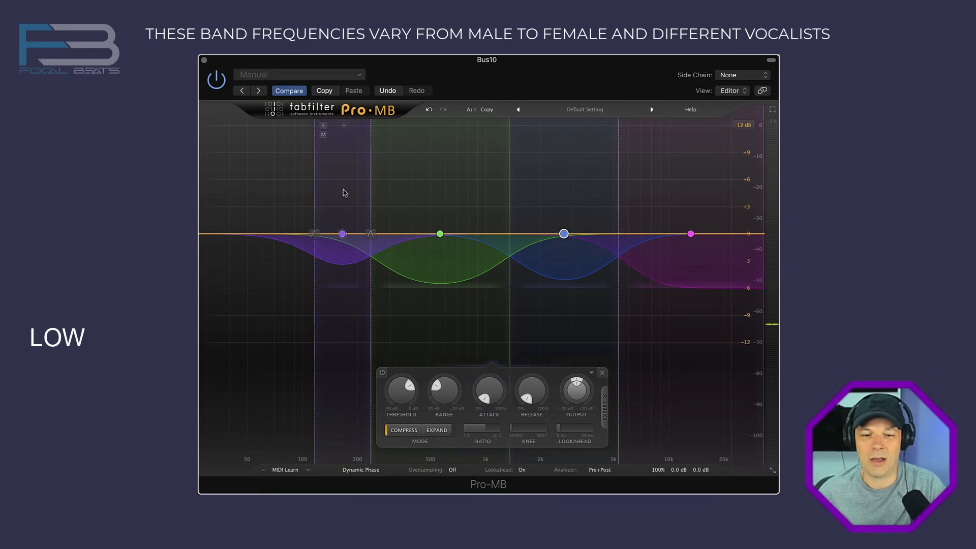
# Step: Lower band 4's lower crossover to just below 100 Hz and audition the low band in solo during playback
pyautogui.moveTo(314, 236)
pyautogui.mouseDown()
pyautogui.moveTo(279, 236)
pyautogui.moveTo(328, 235)
pyautogui.moveTo(299, 235)
pyautogui.mouseUp()
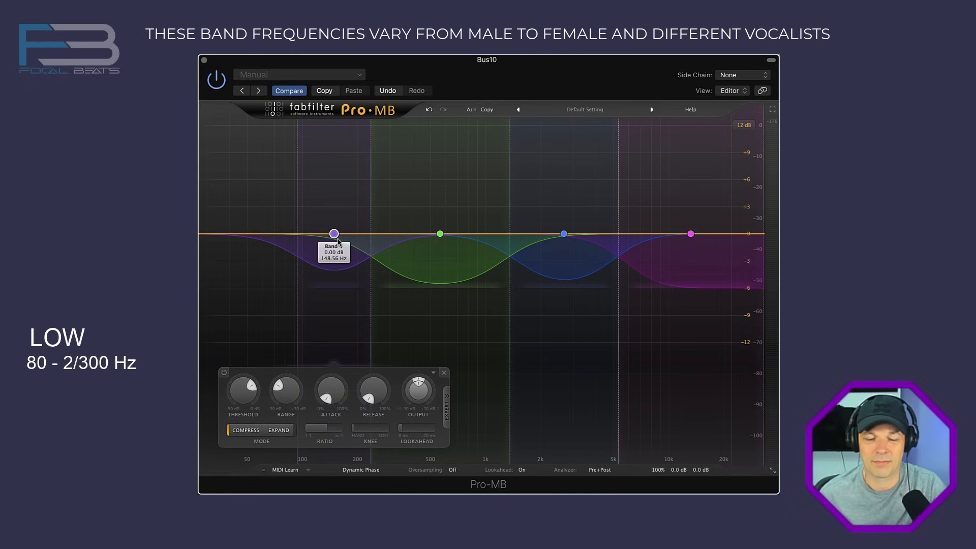
pyautogui.press('space')
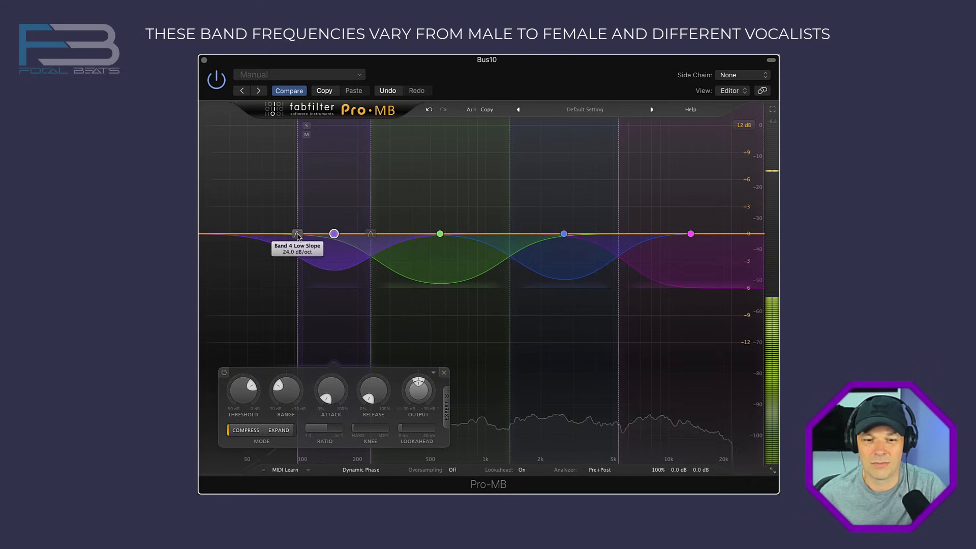
pyautogui.click(306, 125)
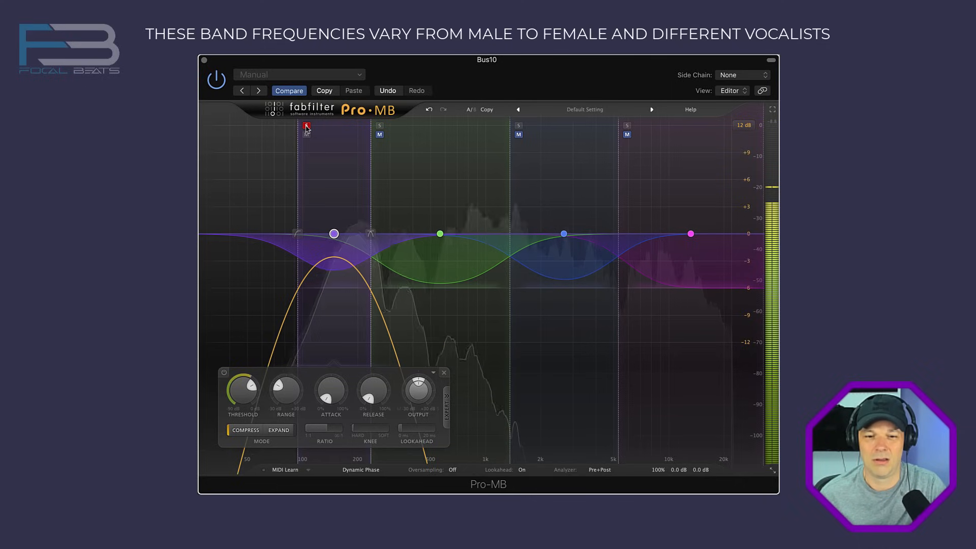
pyautogui.click(306, 125)
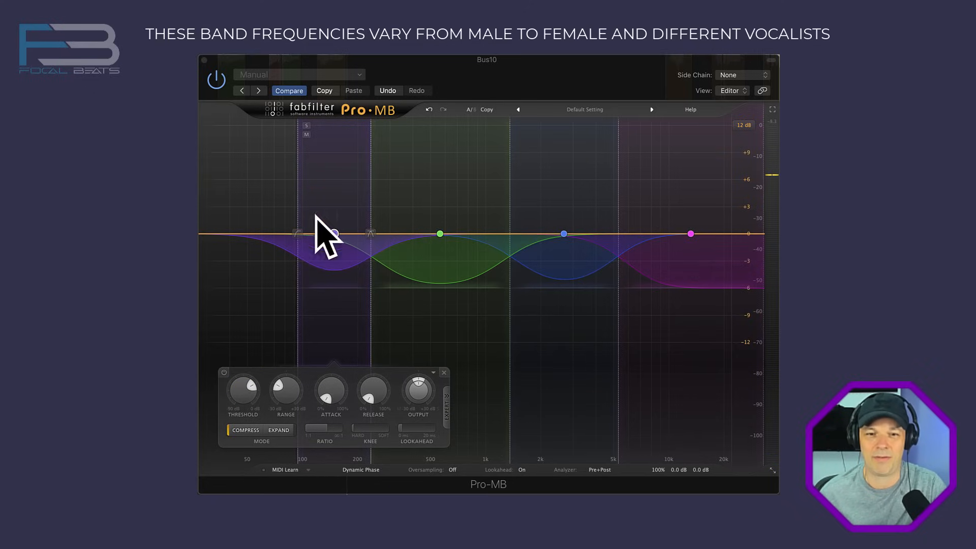
# Step: Select the high band (band 1) and fine-tune its threshold while playing the vocal
pyautogui.click(652, 255)
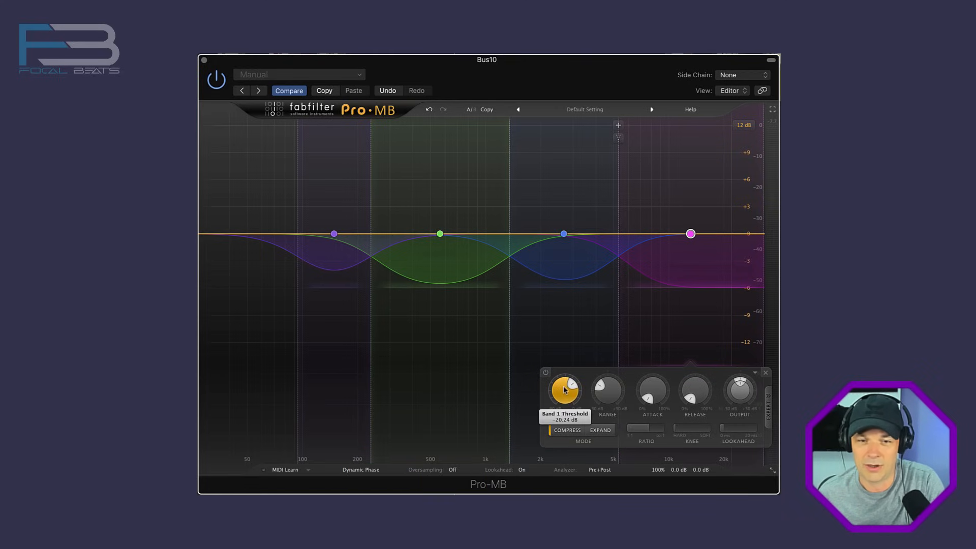
pyautogui.press('space')
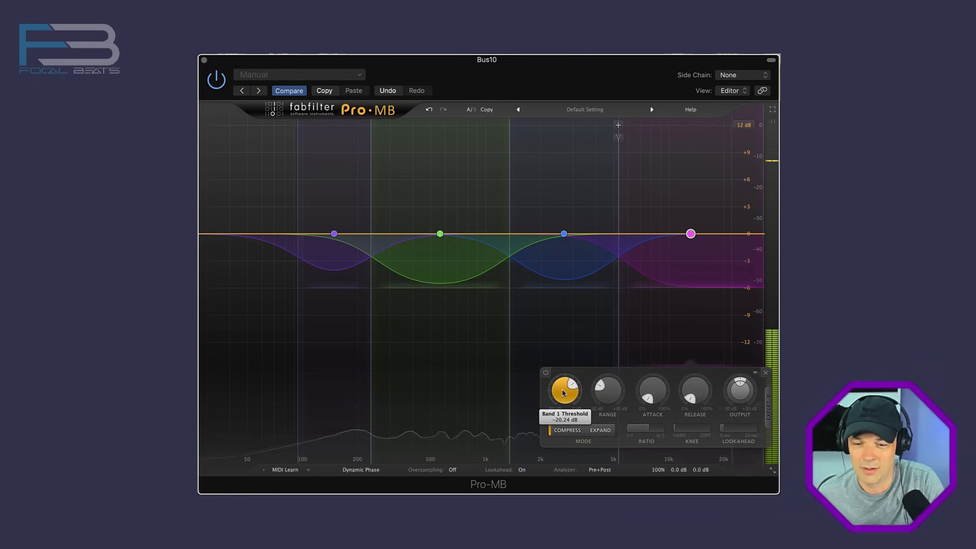
pyautogui.moveTo(562, 385); pyautogui.dragTo(584, 384)
pyautogui.press('space')
pyautogui.moveTo(568, 384)
pyautogui.press('space')
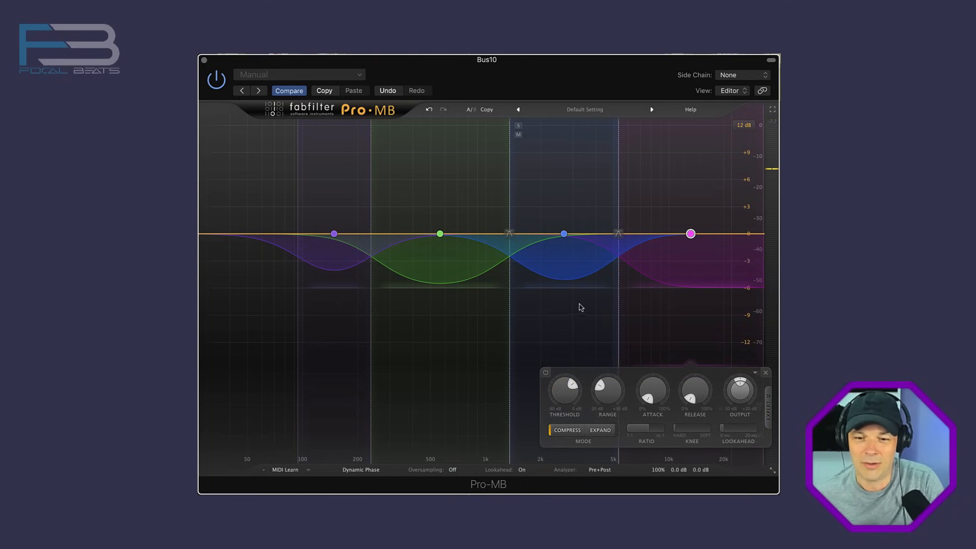
# Step: Select band 2 during playback and set its threshold to about -23.3 dB
pyautogui.press('space')
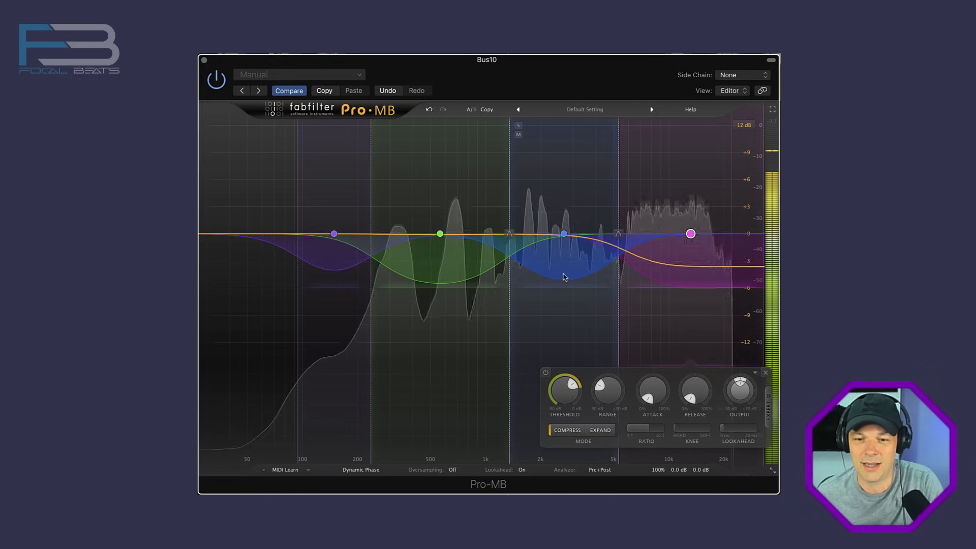
pyautogui.click(591, 328)
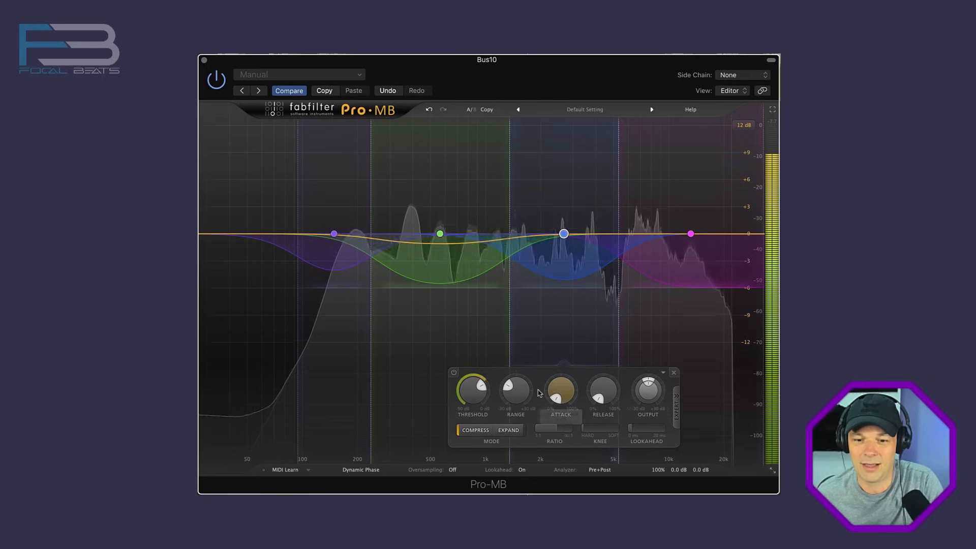
pyautogui.moveTo(515, 392)
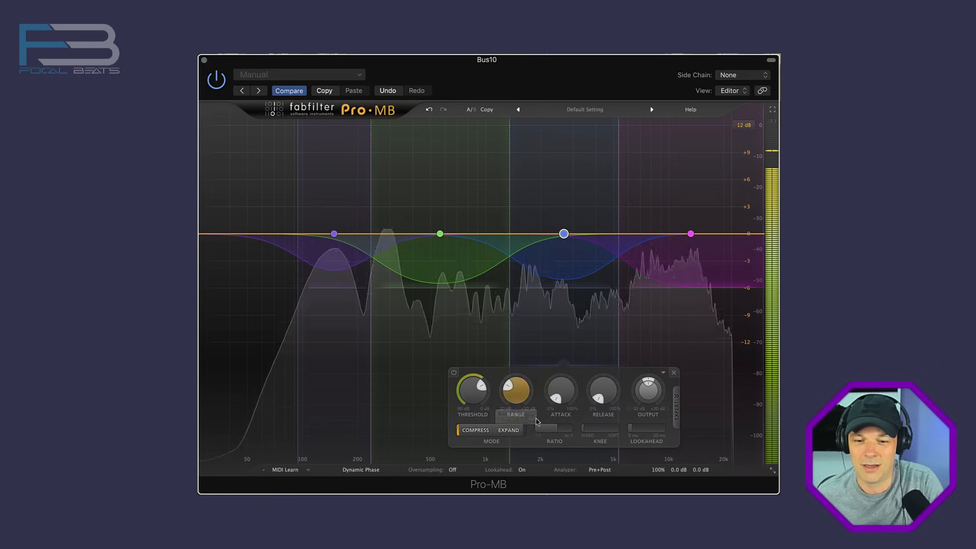
pyautogui.moveTo(476, 413)
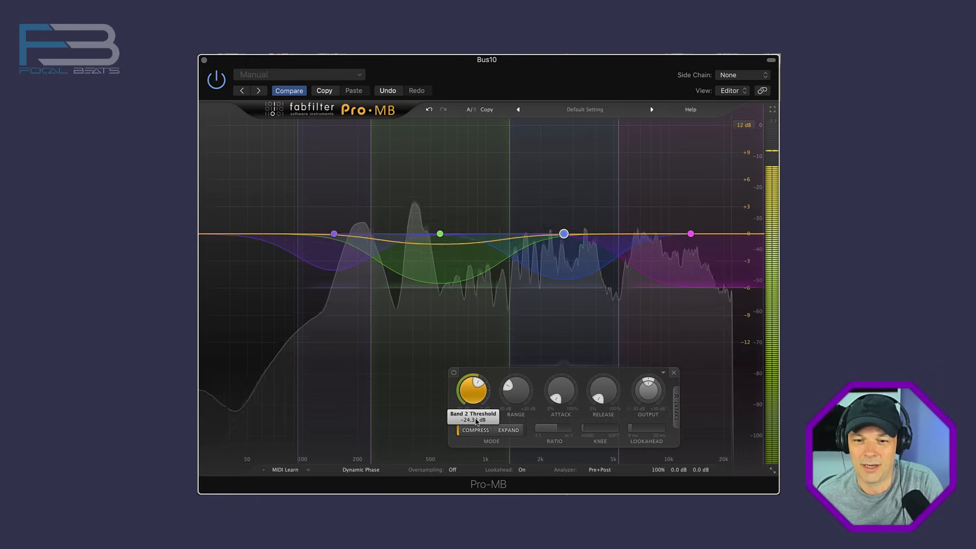
pyautogui.moveTo(476, 414); pyautogui.dragTo(478, 416)
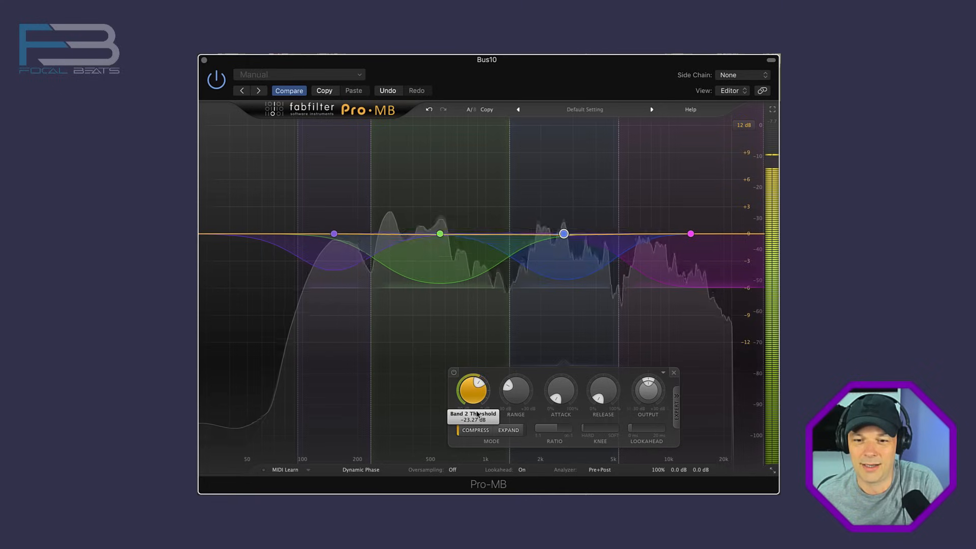
pyautogui.press('space')
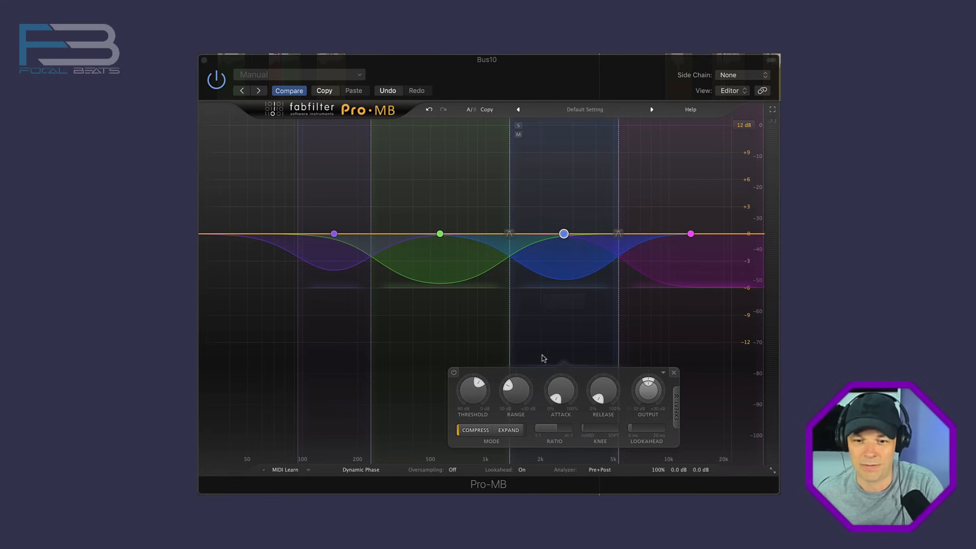
# Step: Raise band 2's output level to about +1 dB and listen to the vocal
pyautogui.press('space')
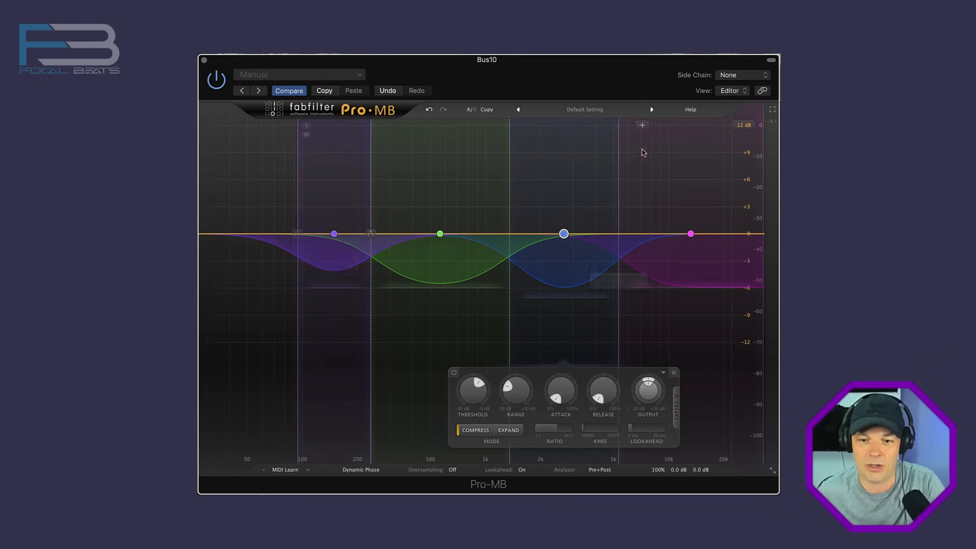
pyautogui.moveTo(564, 237); pyautogui.dragTo(564, 231)
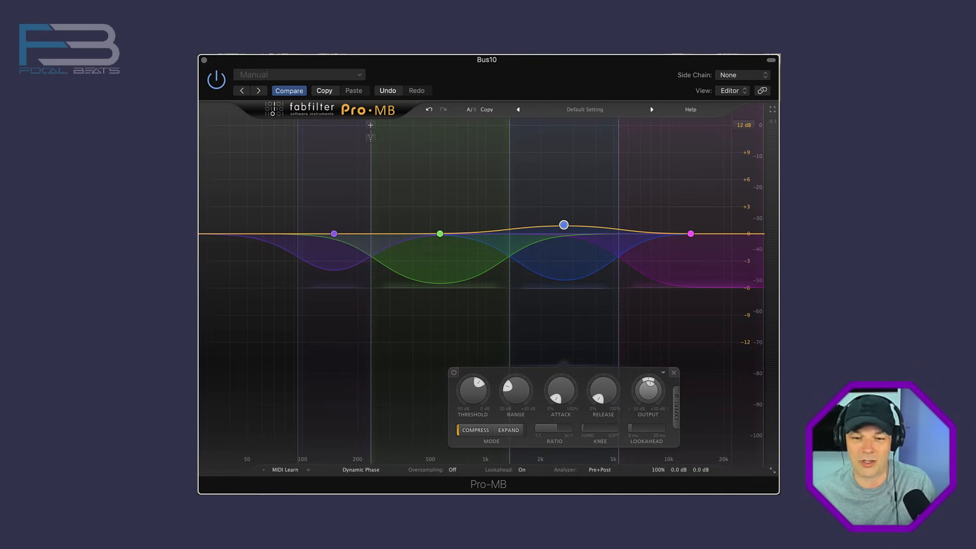
pyautogui.press('space')
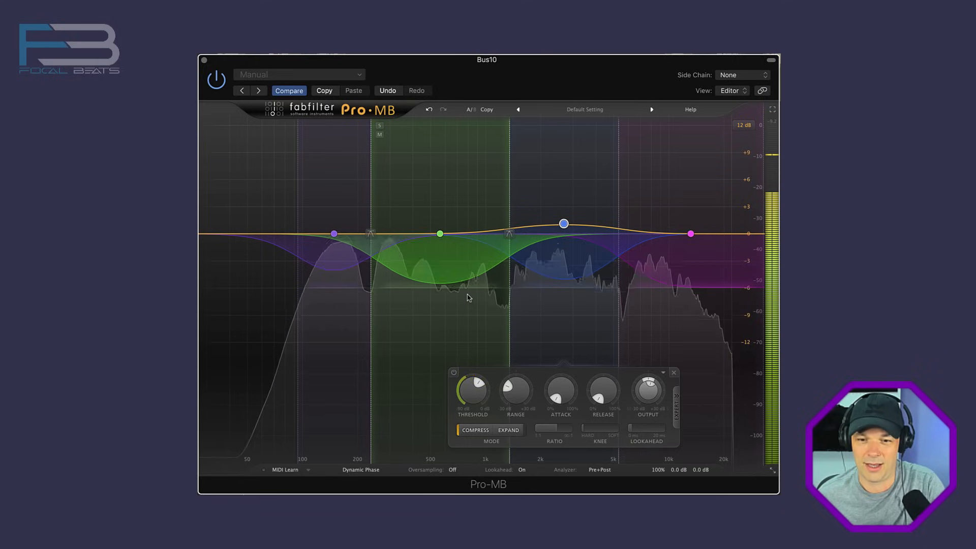
pyautogui.press('space')
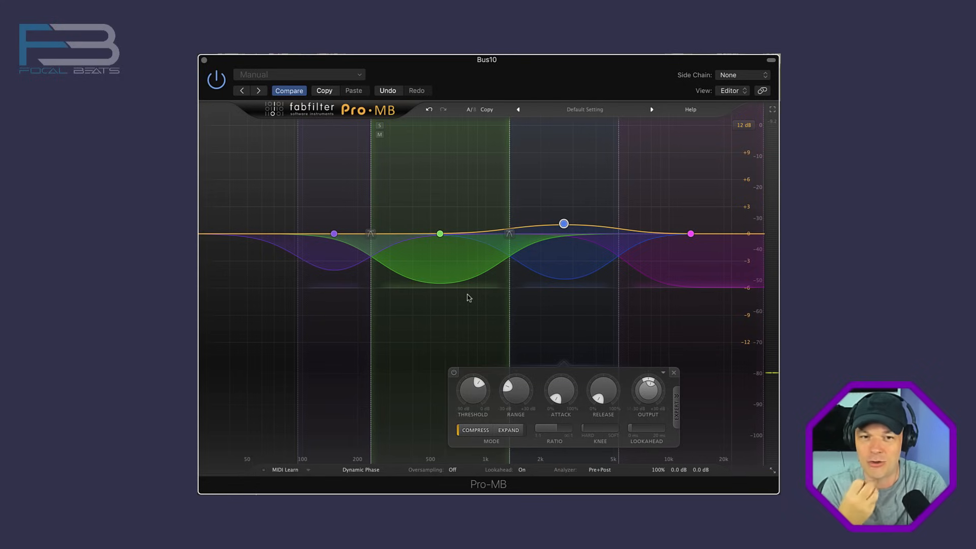
# Step: Reduce band 2's compression ratio to about 2.79:1 and play the vocal to check it
pyautogui.press('space')
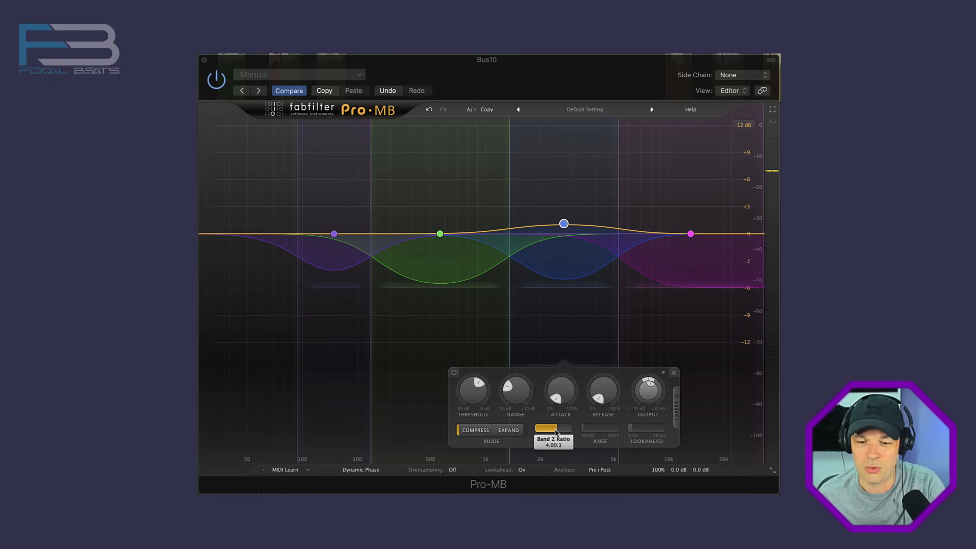
pyautogui.moveTo(555, 433); pyautogui.dragTo(552, 432)
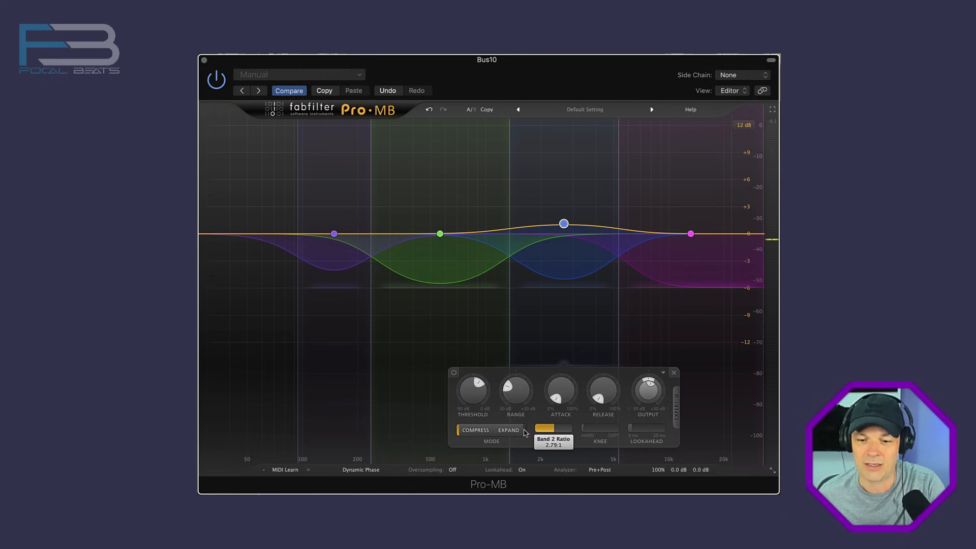
pyautogui.press('space')
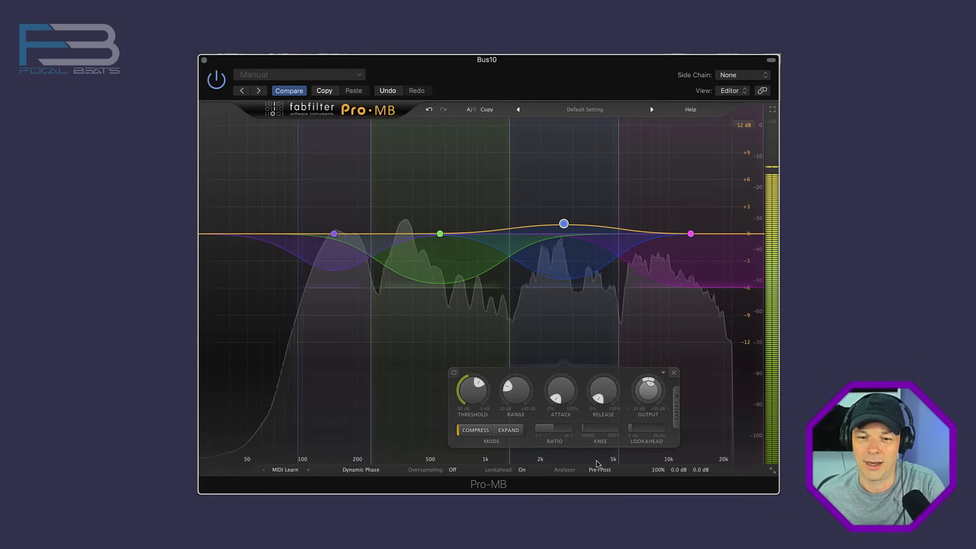
pyautogui.press('space')
# Step: Raise band 3's threshold to about -23.5 dB and listen to the vocal
pyautogui.press('space')
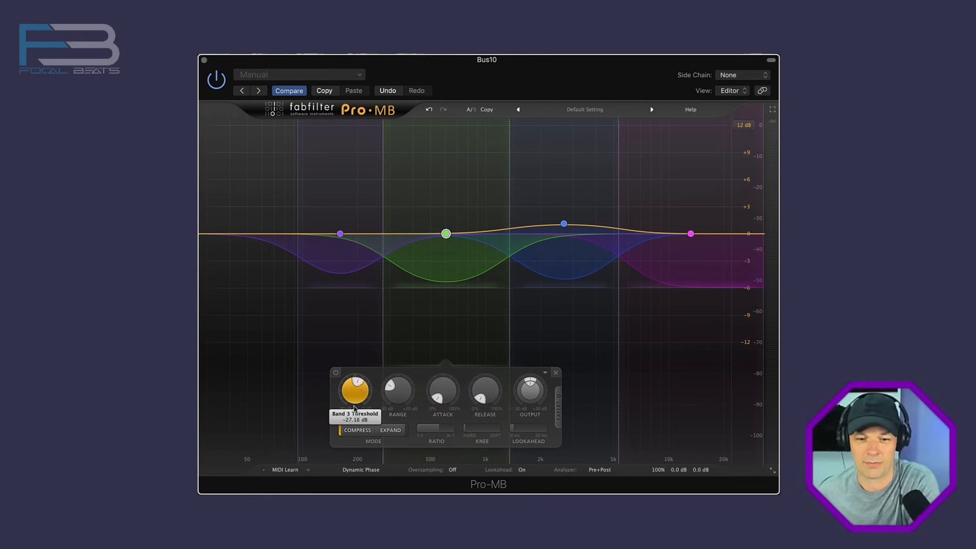
pyautogui.moveTo(355, 407); pyautogui.dragTo(365, 369)
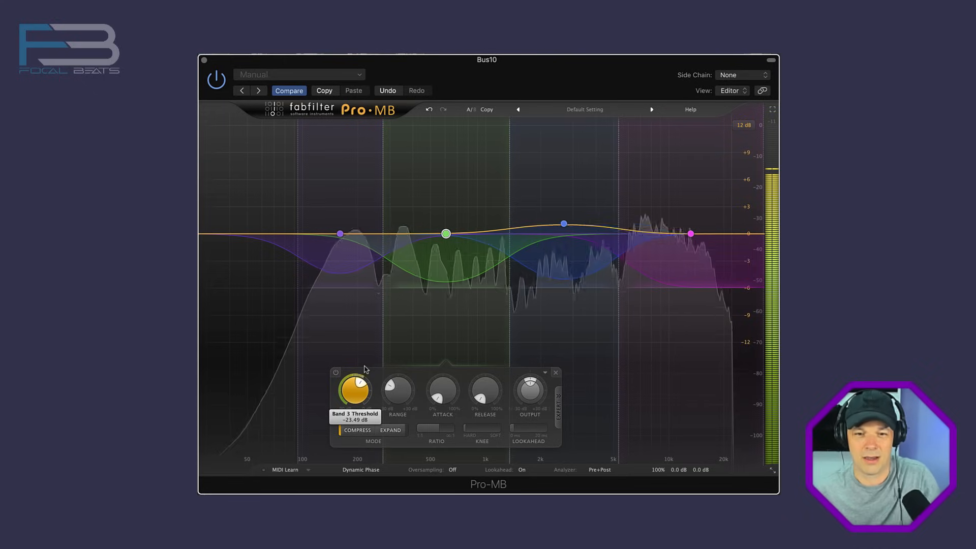
pyautogui.press('space')
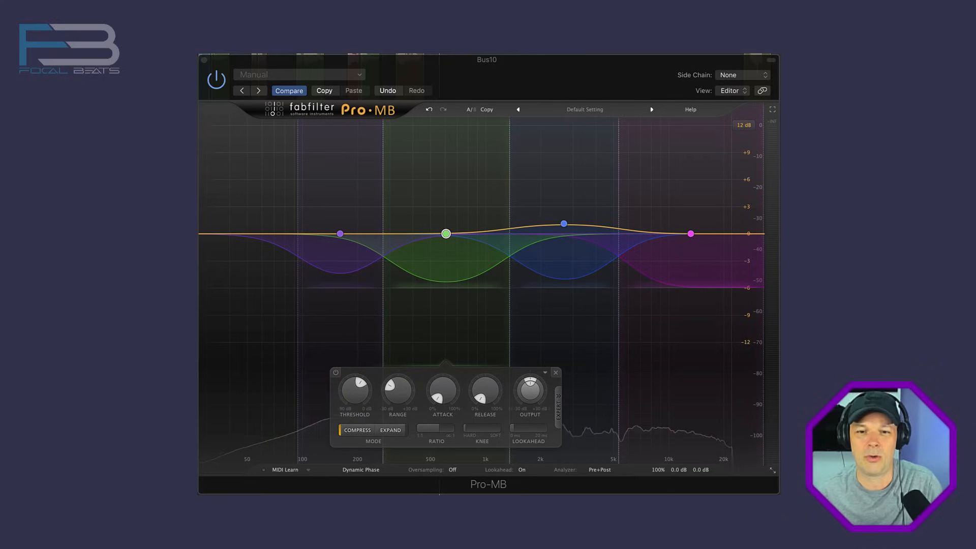
pyautogui.press('space')
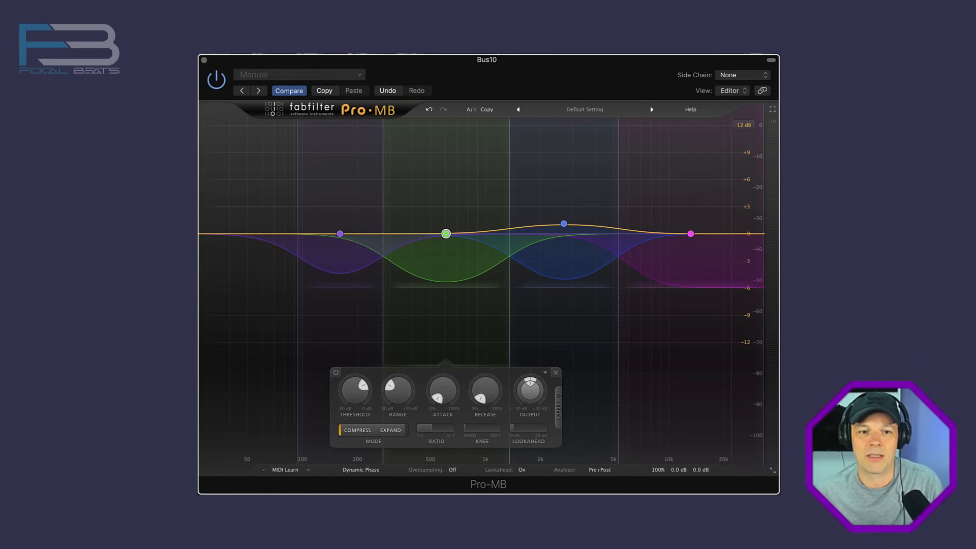
pyautogui.press('space')
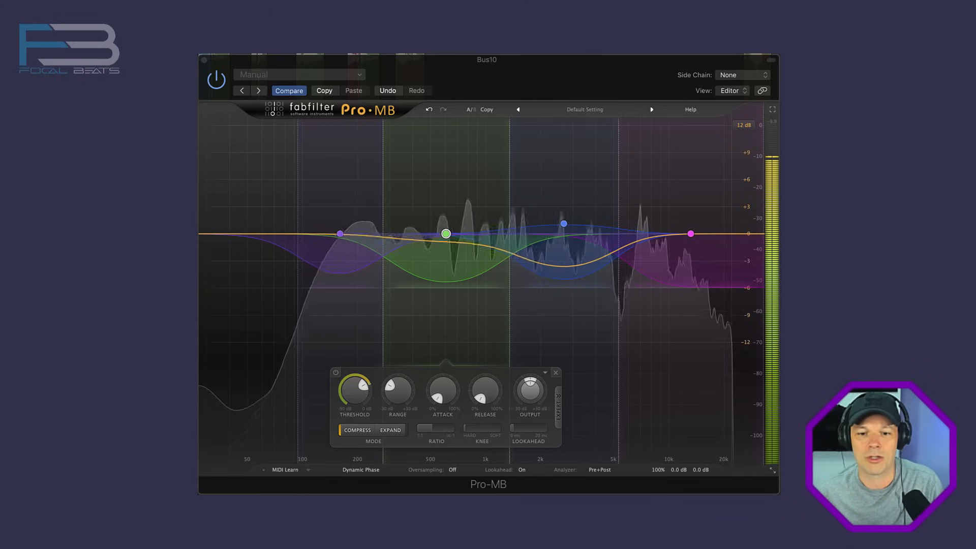
pyautogui.press('space')
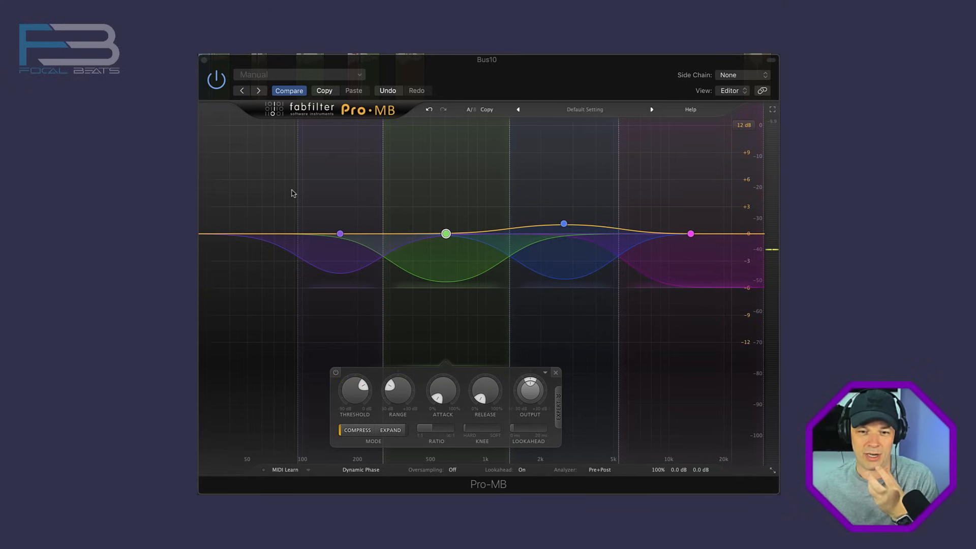
# Step: Set band 3's range to about -7.8 dB and lower its threshold slightly while checking playback
pyautogui.moveTo(355, 245)
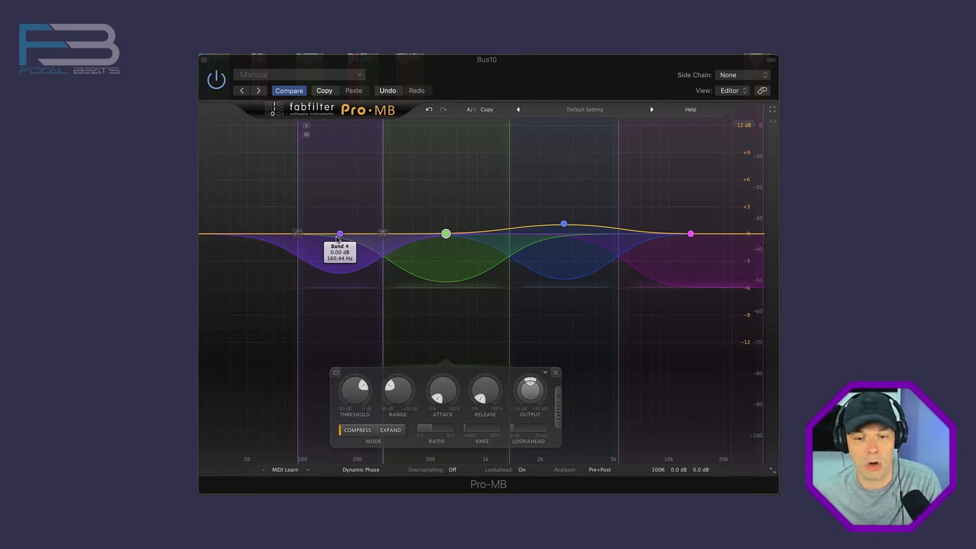
pyautogui.moveTo(442, 242)
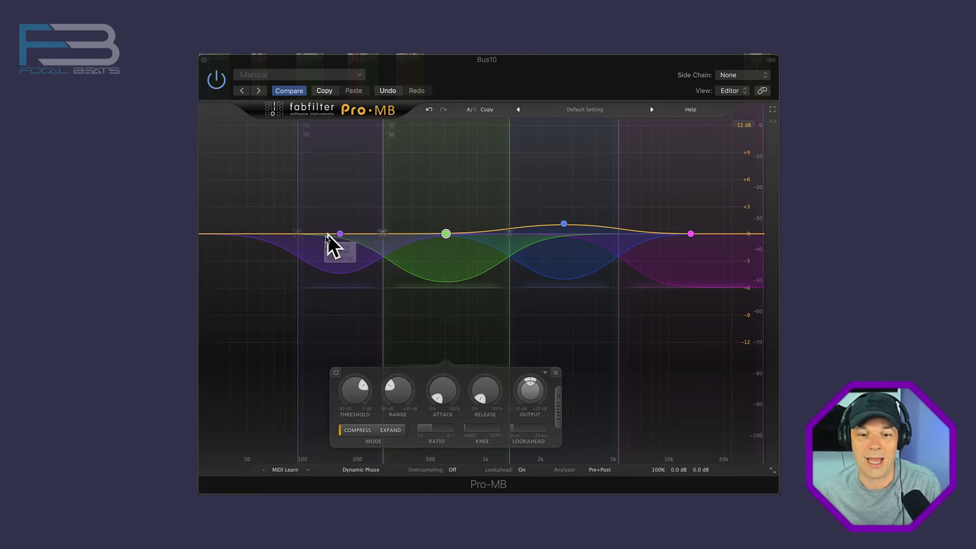
pyautogui.press('space')
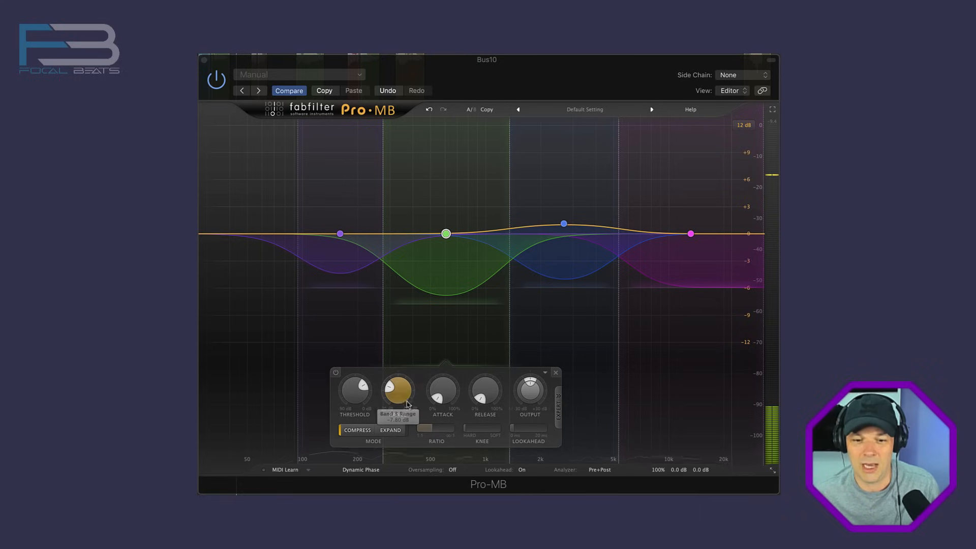
pyautogui.moveTo(364, 385); pyautogui.dragTo(361, 378)
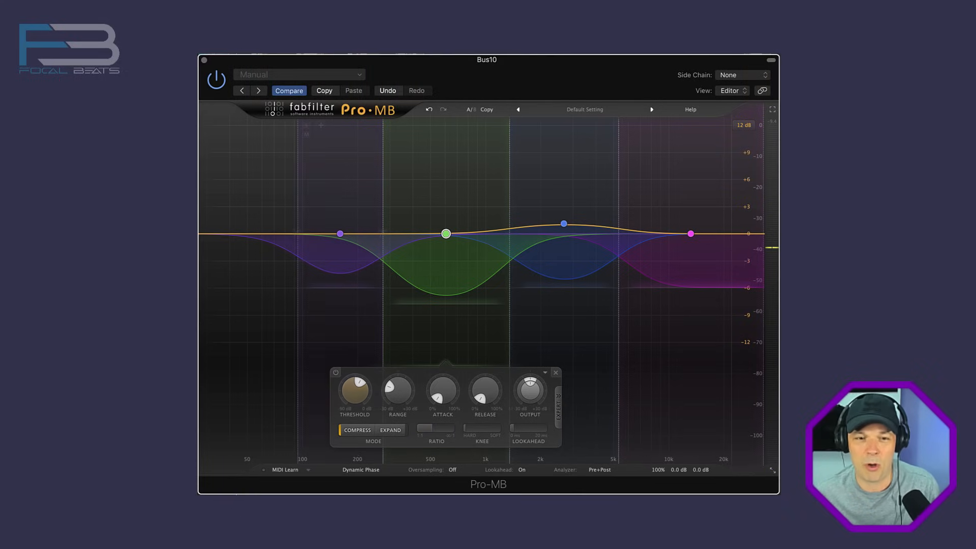
pyautogui.press('space')
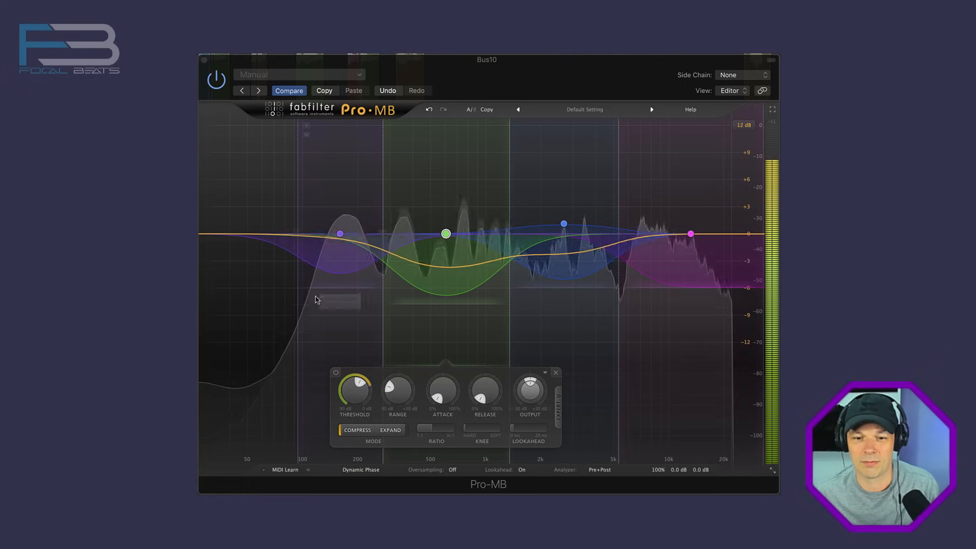
pyautogui.press('space')
# Step: Raise and fine-tune band 3's threshold during playback, and boost the band's output to +0.86 dB
pyautogui.moveTo(362, 385); pyautogui.dragTo(374, 370)
pyautogui.press('space')
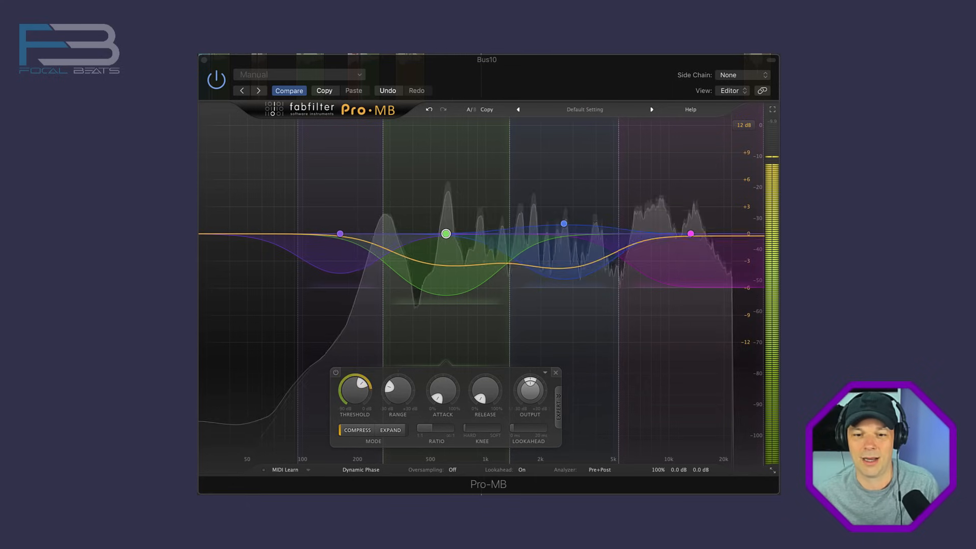
pyautogui.moveTo(365, 389)
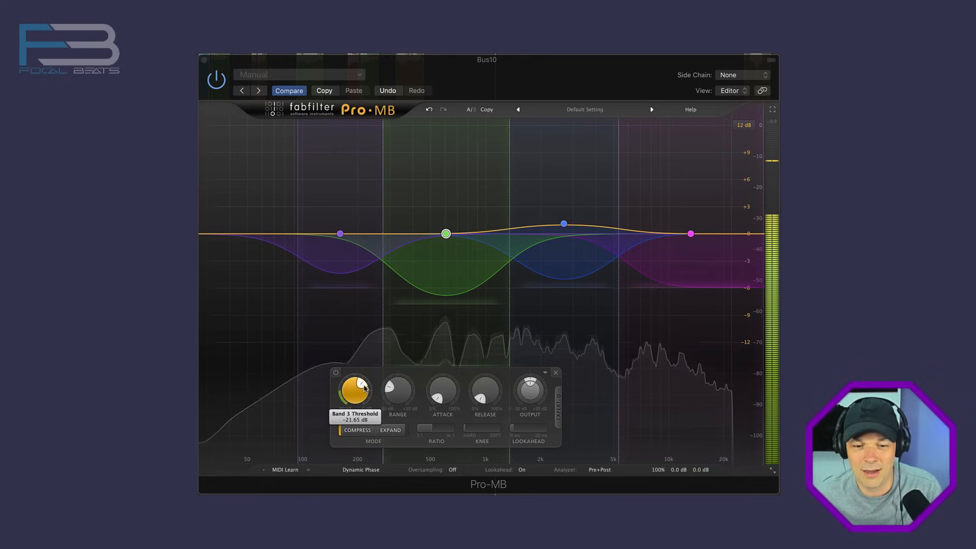
pyautogui.moveTo(363, 386); pyautogui.dragTo(363, 384)
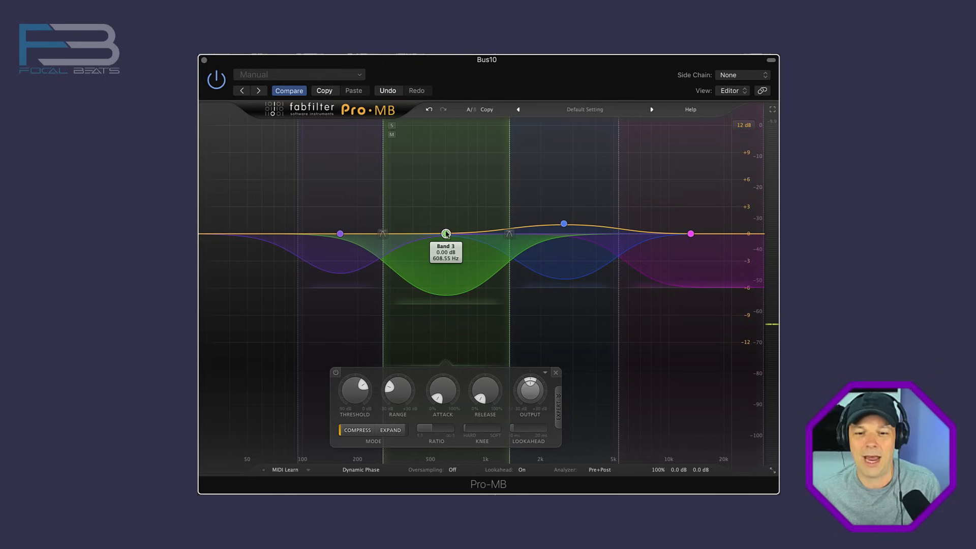
pyautogui.moveTo(446, 233); pyautogui.dragTo(447, 228)
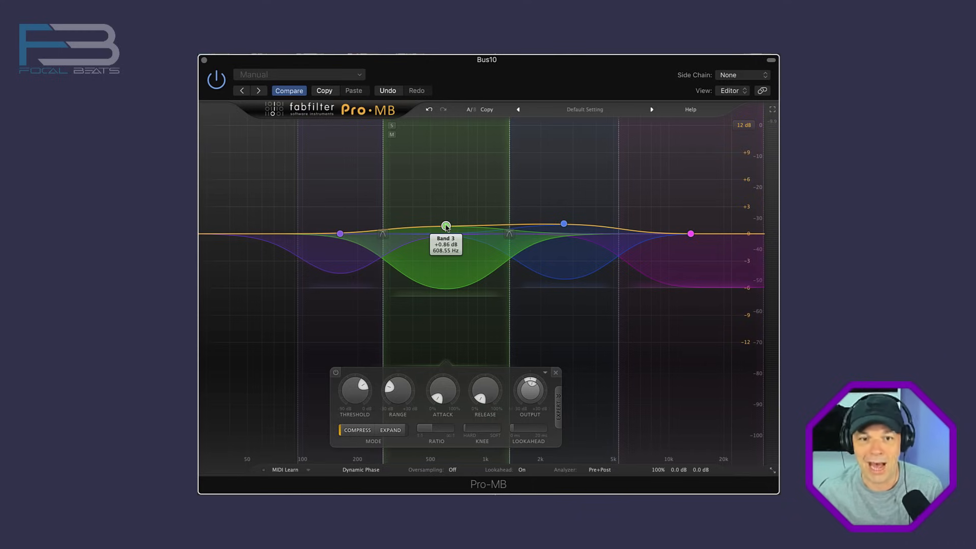
# Step: Play the vocal to check the current settings, and select band 4 around 160 Hz while listening
pyautogui.press('space')
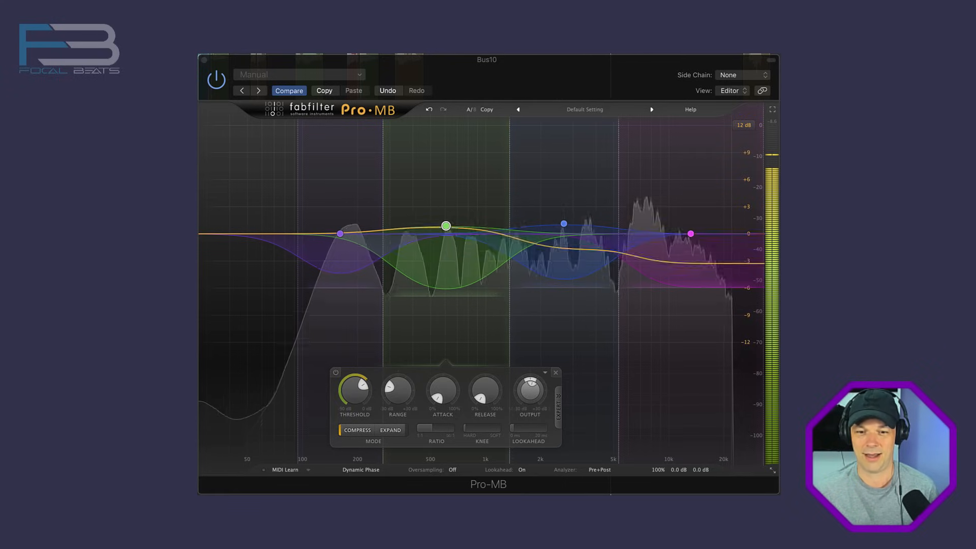
pyautogui.click(341, 234)
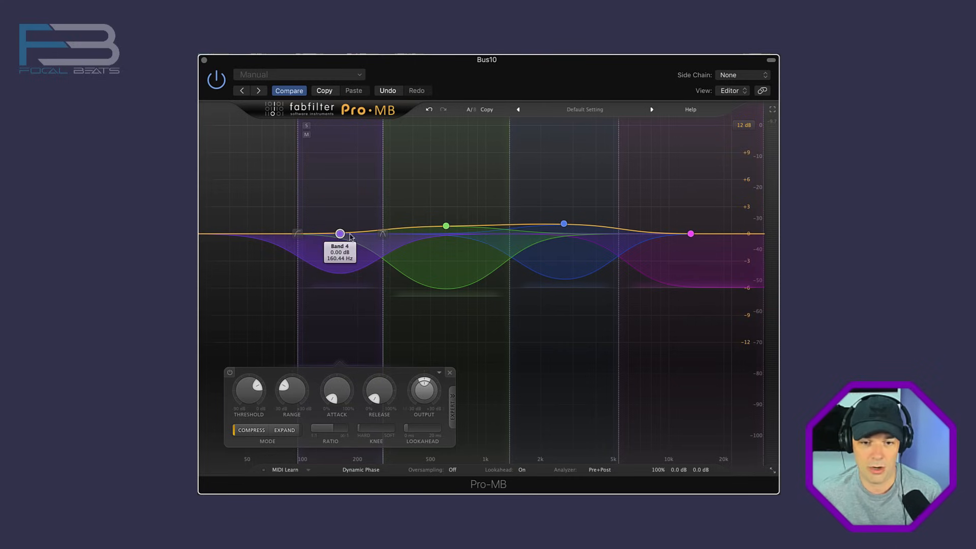
pyautogui.press('space')
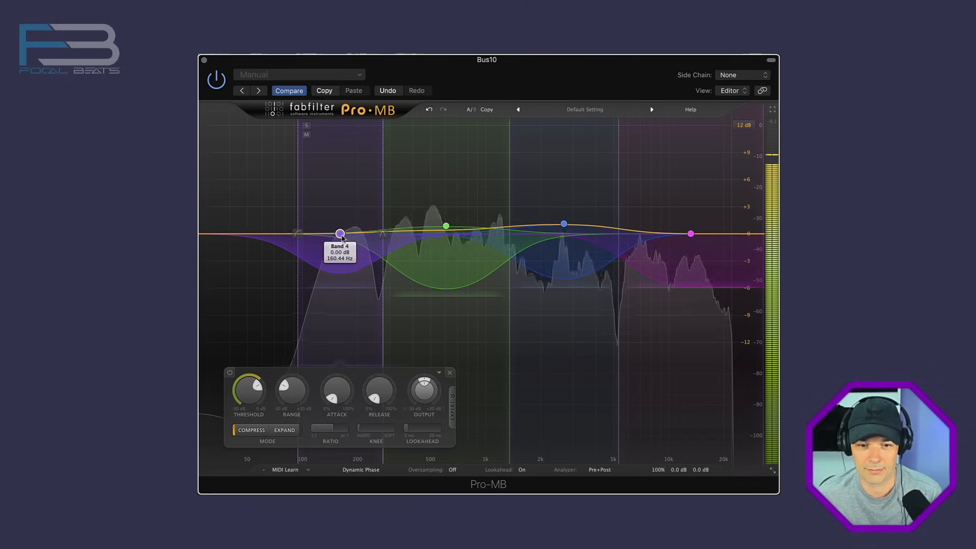
pyautogui.press('space')
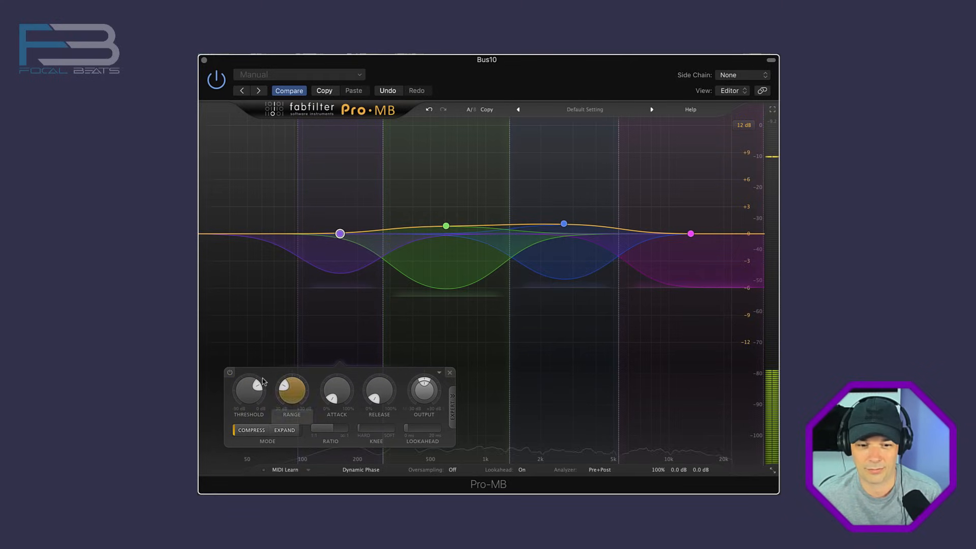
pyautogui.press('space')
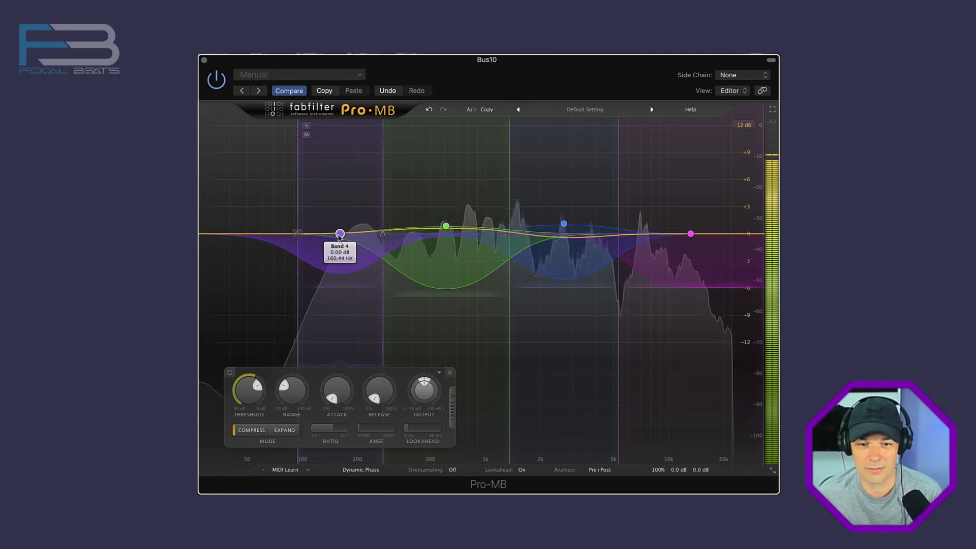
# Step: Lower band 4's threshold during playback, settling at about -30.65 dB
pyautogui.moveTo(248, 405); pyautogui.dragTo(248, 425)
pyautogui.press('space')
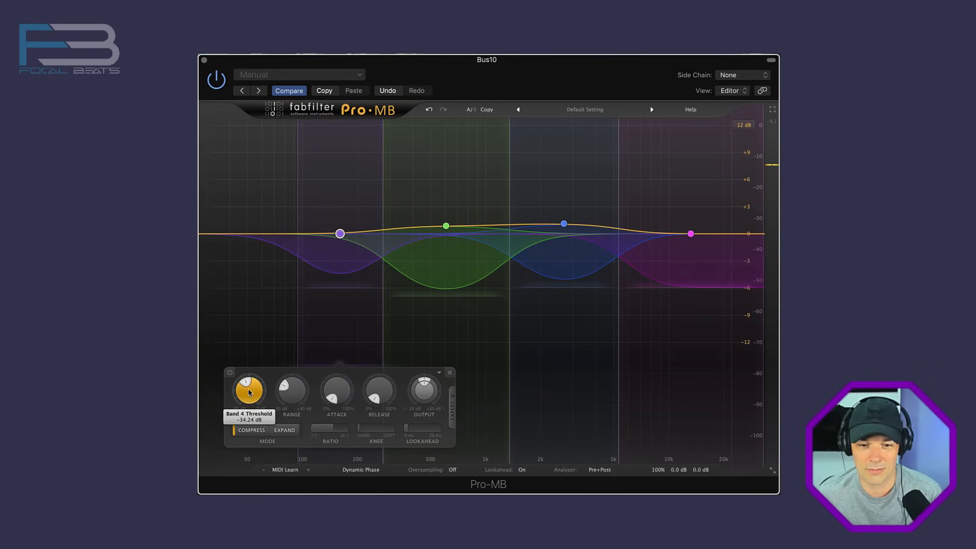
pyautogui.press('space')
pyautogui.moveTo(249, 392); pyautogui.dragTo(254, 383)
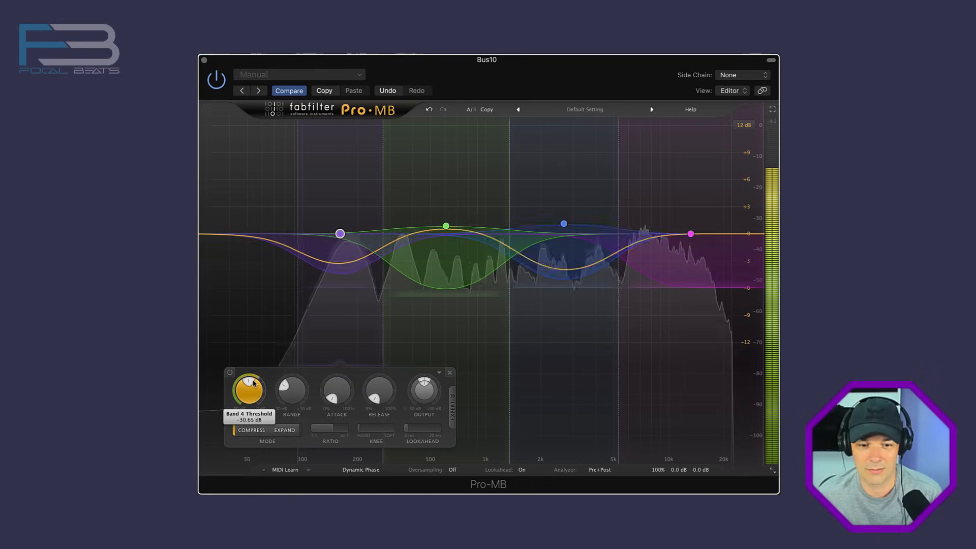
# Step: Set band 4's range to about -7.68 dB and listen to the vocal
pyautogui.press('space')
pyautogui.moveTo(339, 290); pyautogui.dragTo(337, 307)
pyautogui.press('space')
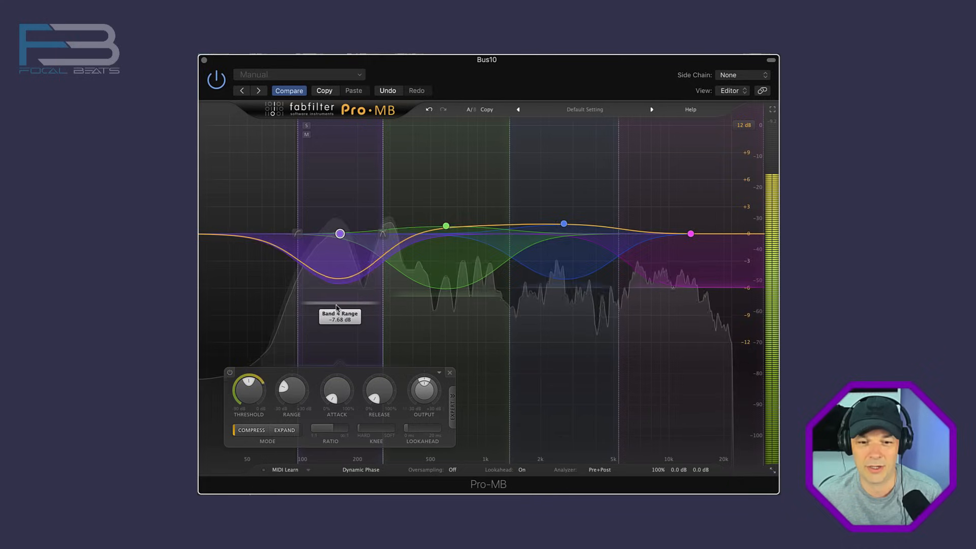
pyautogui.press('space')
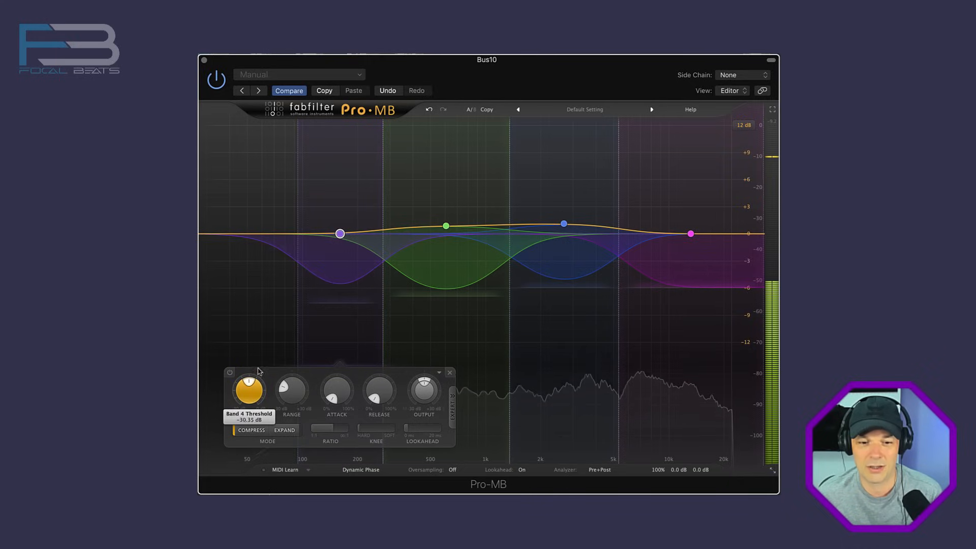
# Step: Raise band 4's threshold and fine-tune it to about -26 dB while starting and stopping playback
pyautogui.scroll(6, 258, 371)
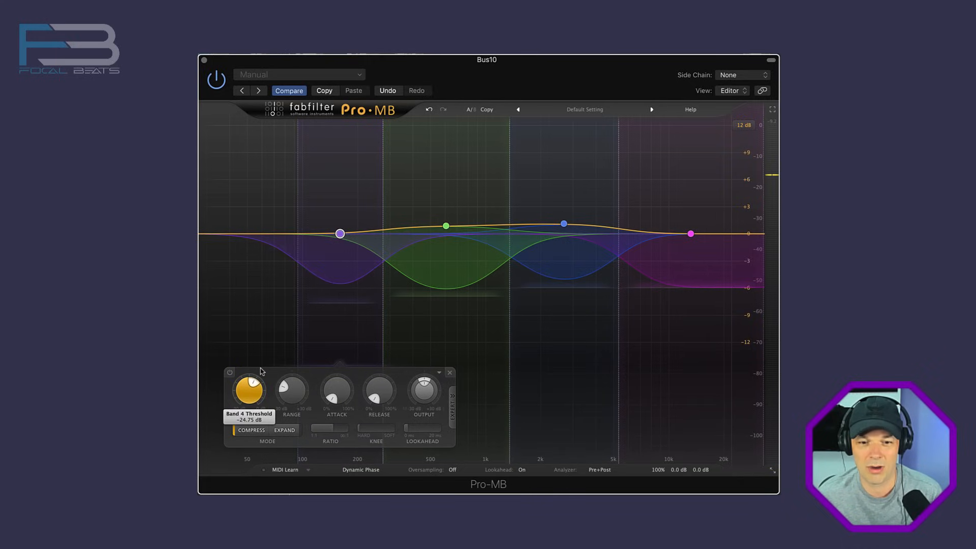
pyautogui.press('space')
pyautogui.scroll(-1, 260, 371)
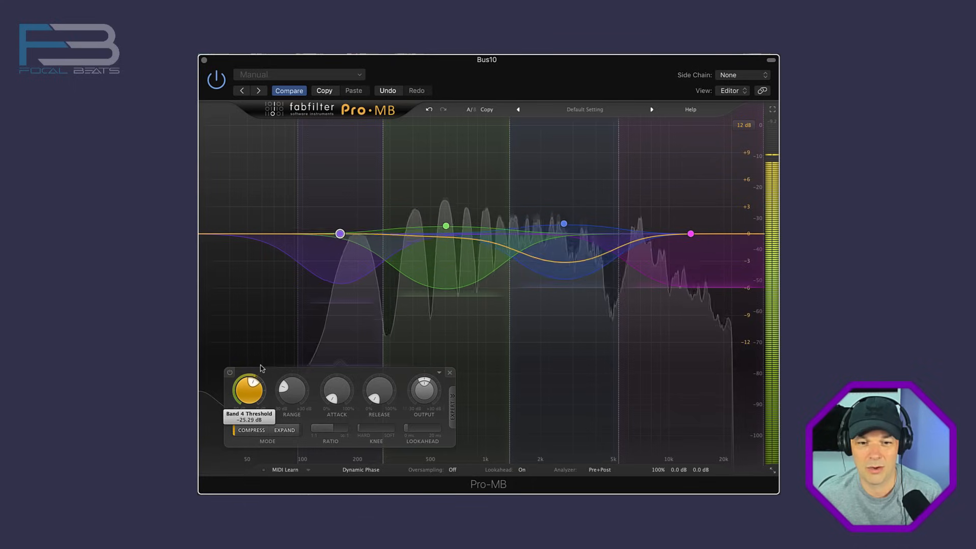
pyautogui.scroll(-1, 261, 367)
pyautogui.press('space')
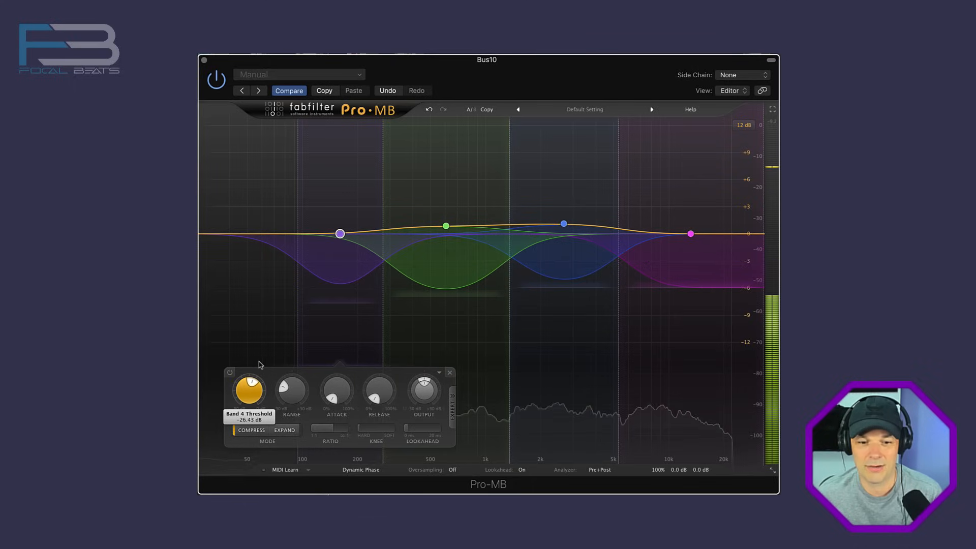
pyautogui.scroll(-1, 259, 364)
pyautogui.press('space')
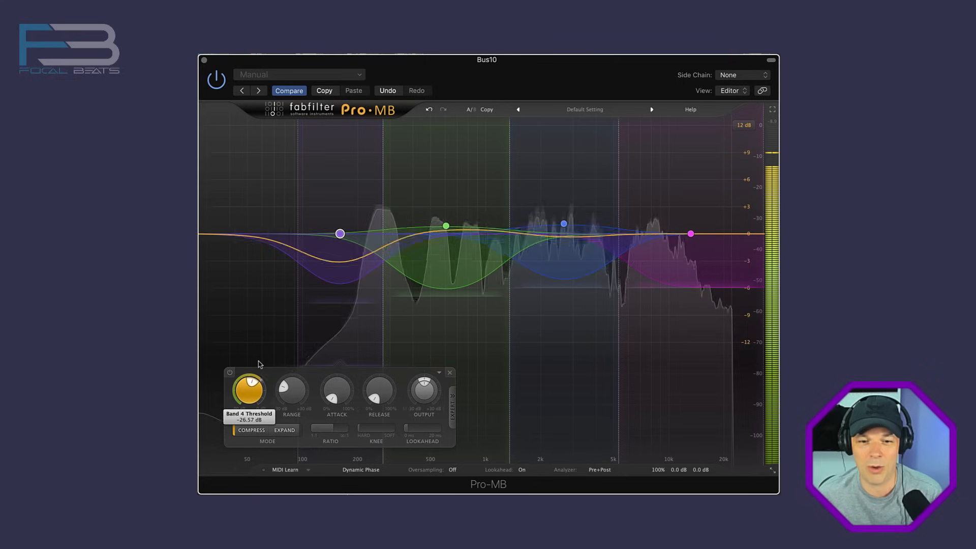
pyautogui.scroll(1, 260, 365)
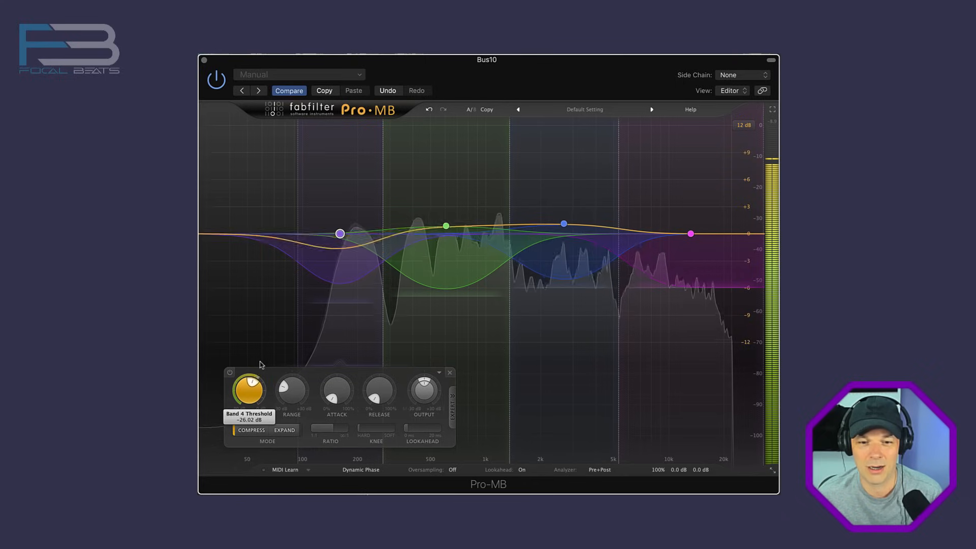
pyautogui.press('space')
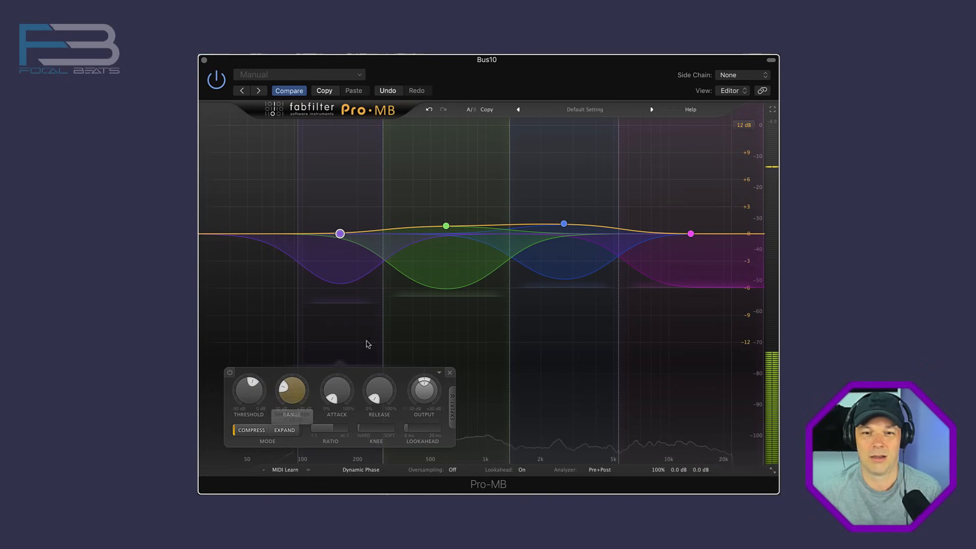
# Step: Play the vocal several times and raise band 4's threshold slightly by ear
pyautogui.press('space')
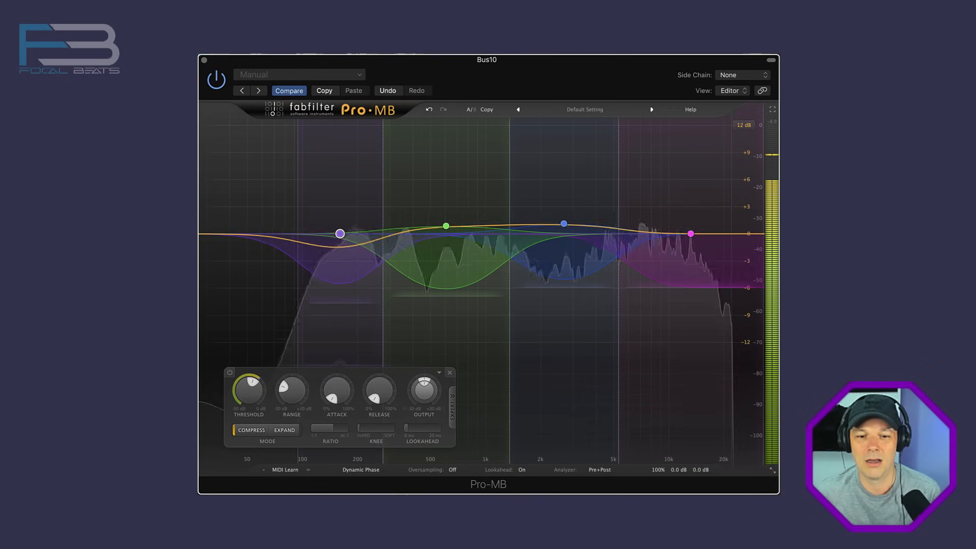
pyautogui.press('space')
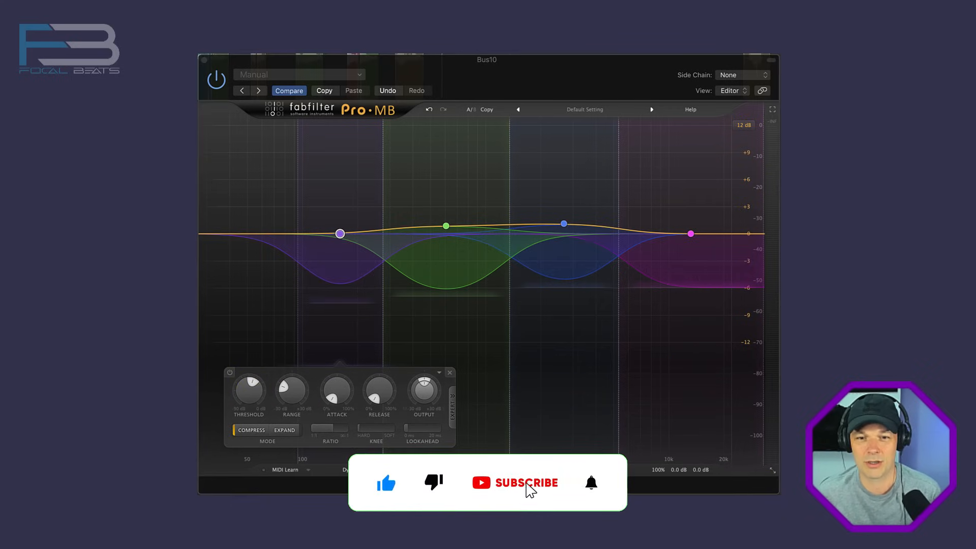
pyautogui.press('space')
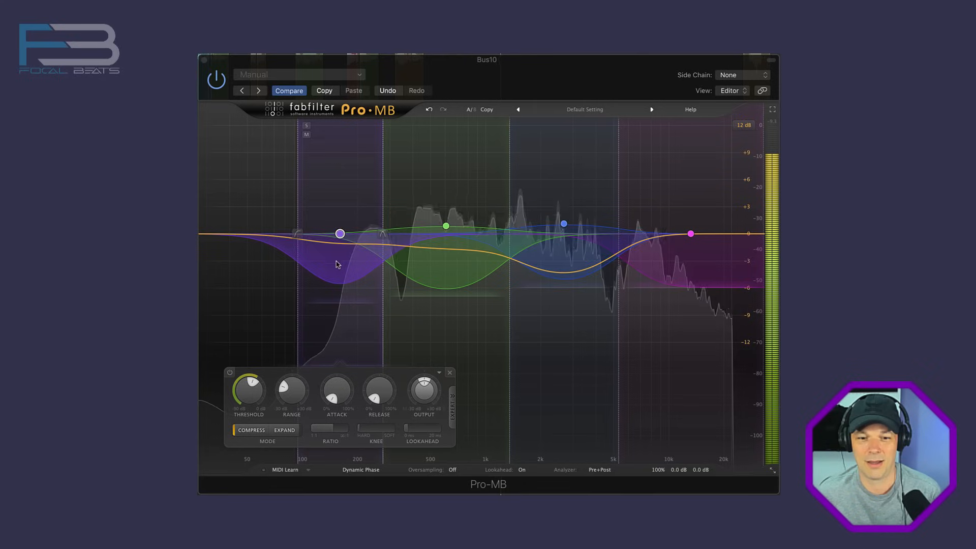
pyautogui.press('space')
pyautogui.moveTo(252, 382)
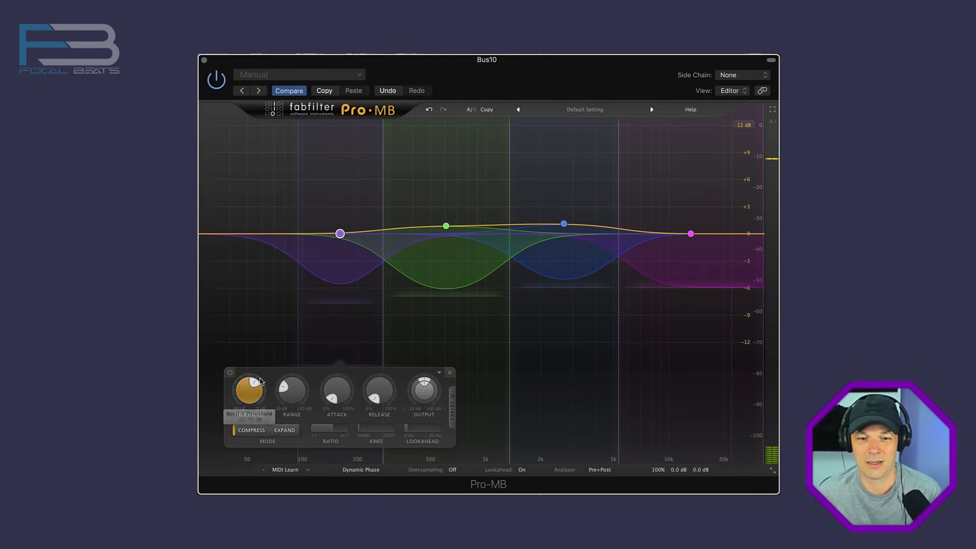
pyautogui.press('space')
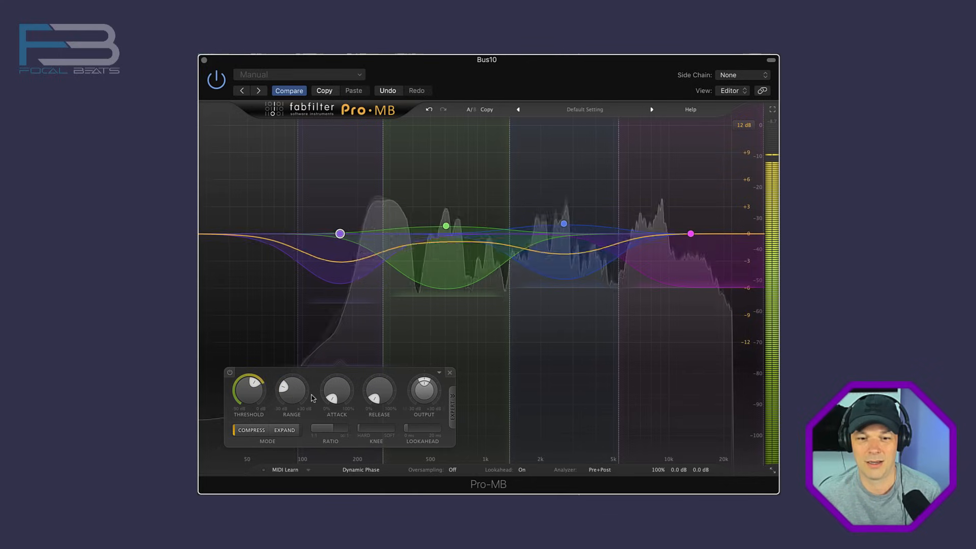
# Step: Boost band 4's output to about +1.27 dB, easing it back slightly after listening
pyautogui.press('space')
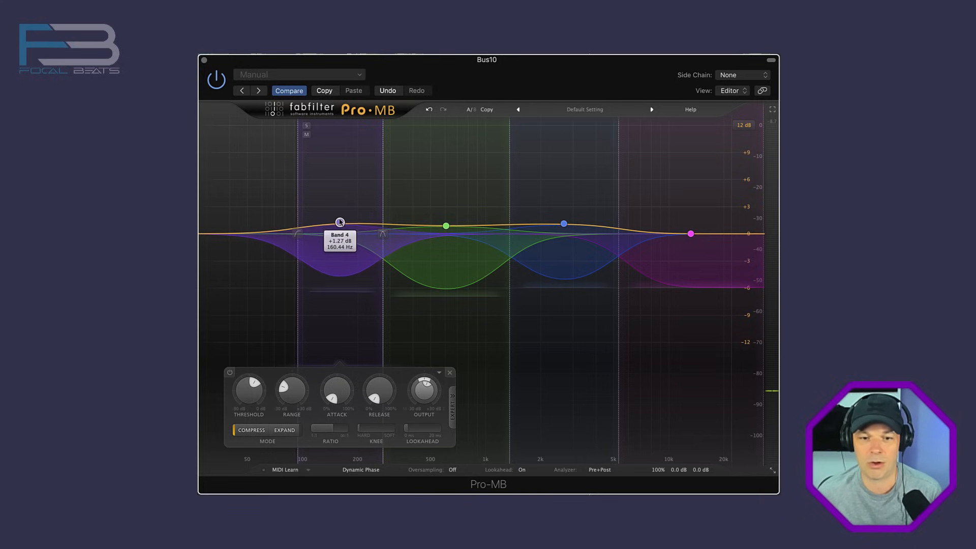
pyautogui.press('space')
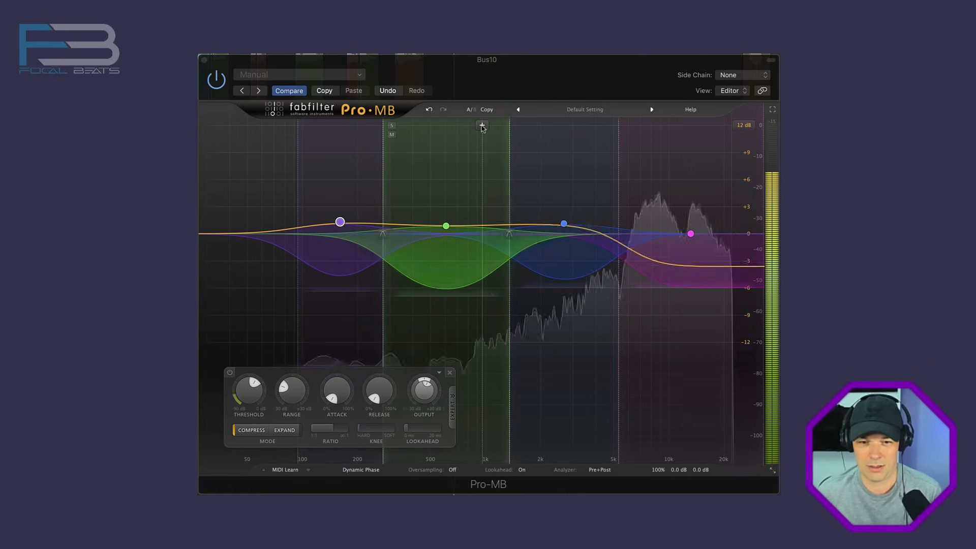
pyautogui.click(341, 224)
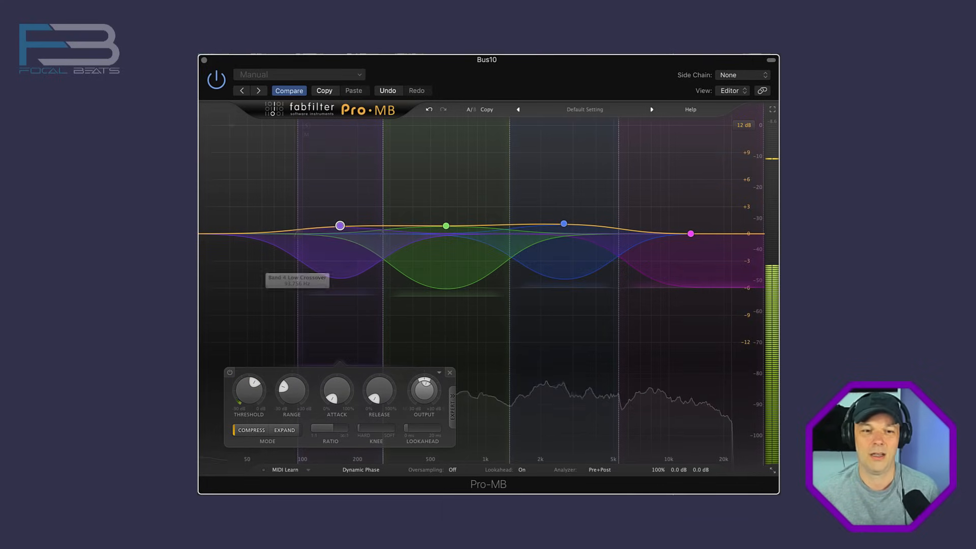
pyautogui.press('space')
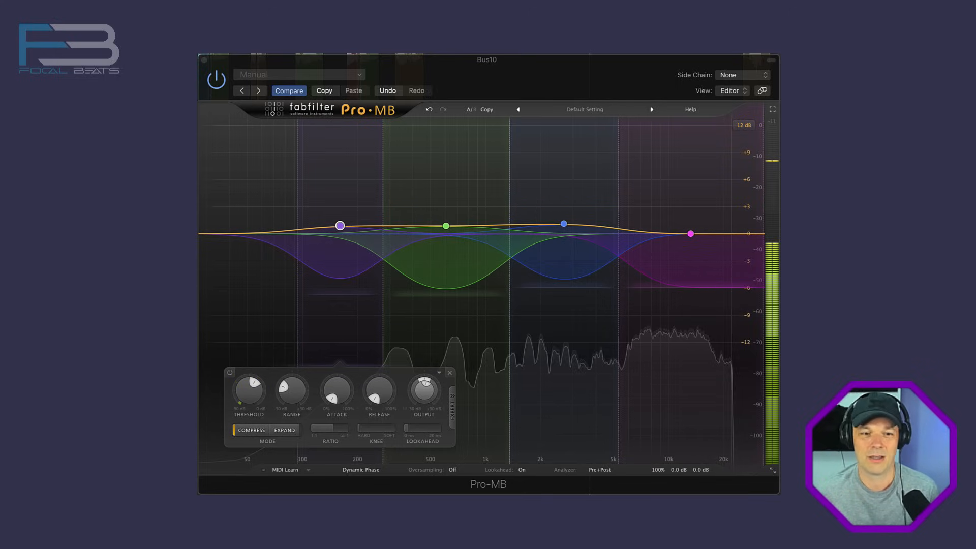
# Step: Play the vocal through all four bands and review band 3's range and ratio settings
pyautogui.press('space')
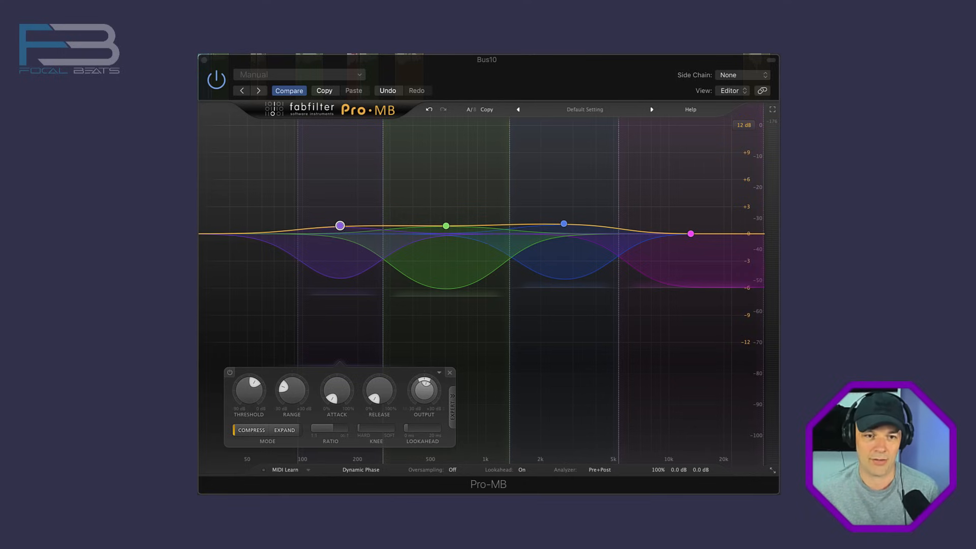
pyautogui.press('space')
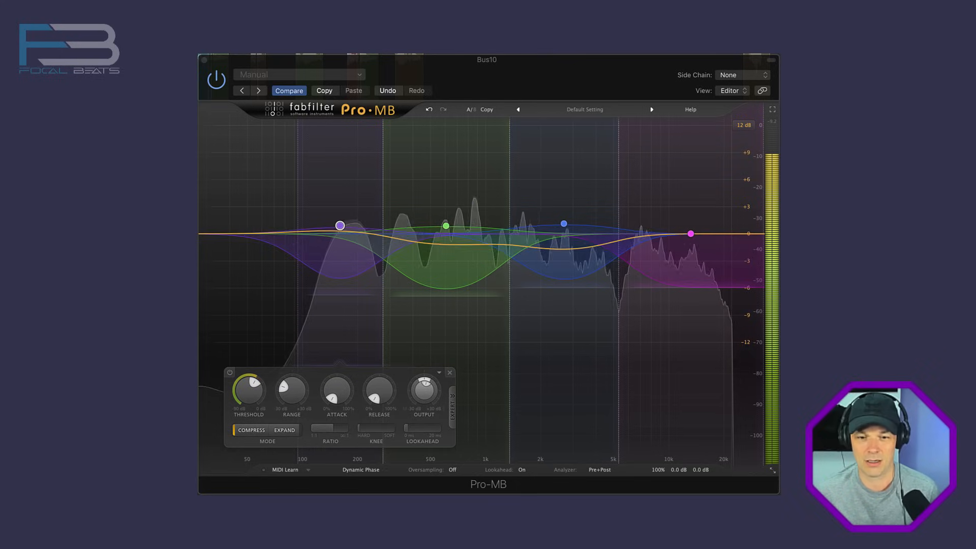
pyautogui.click(464, 214)
pyautogui.moveTo(400, 404)
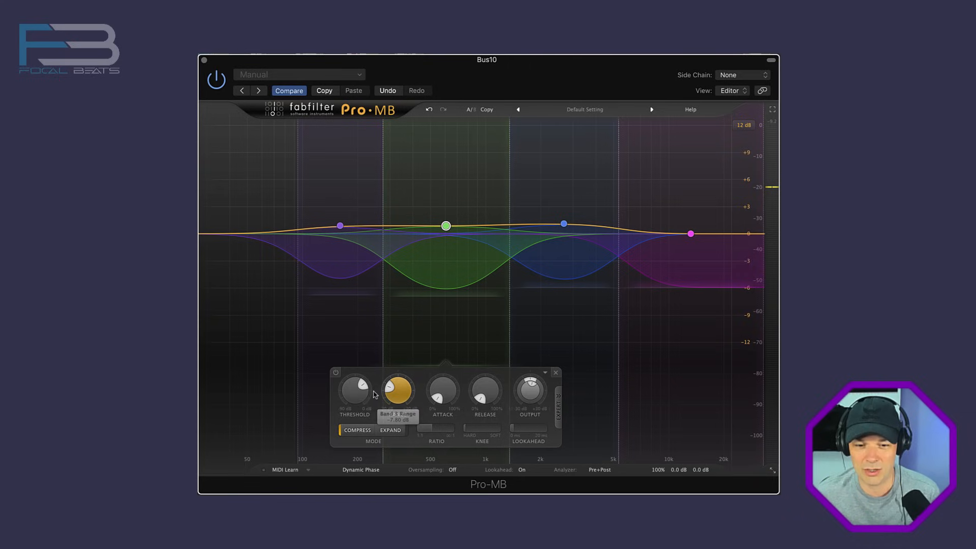
pyautogui.moveTo(431, 429)
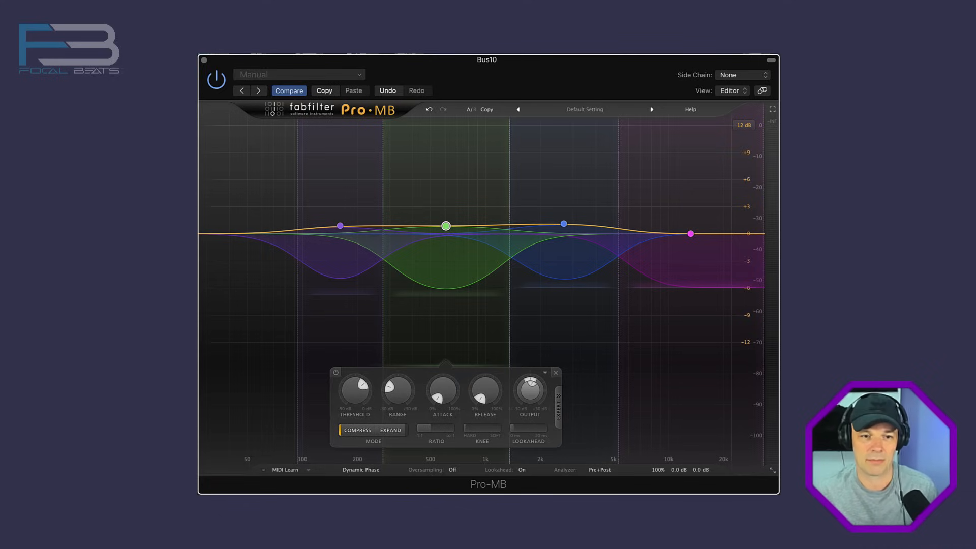
pyautogui.press('space')
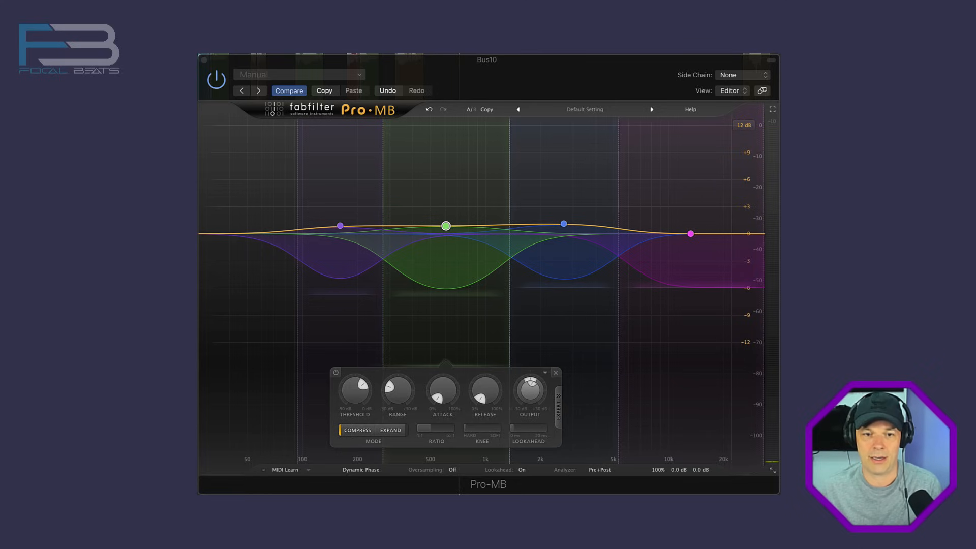
pyautogui.press('space')
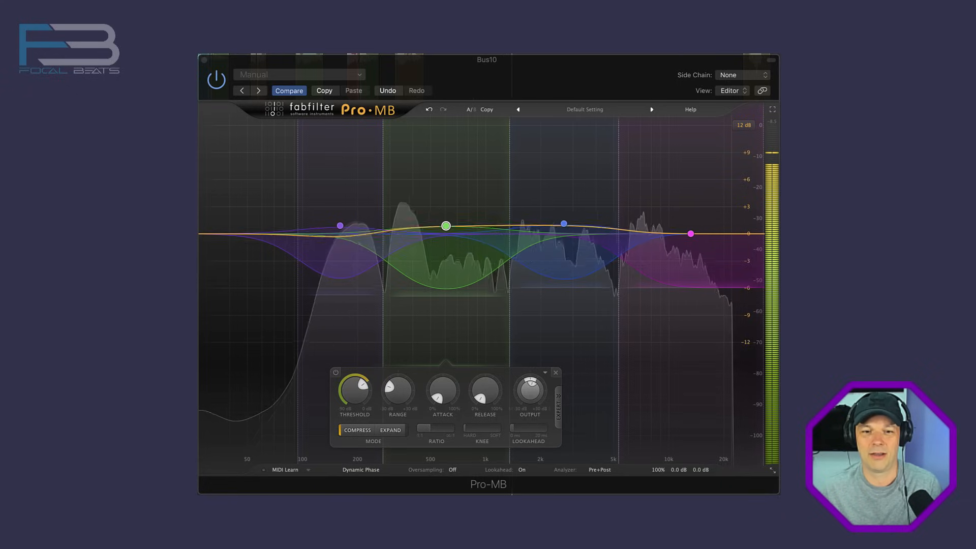
pyautogui.press('space')
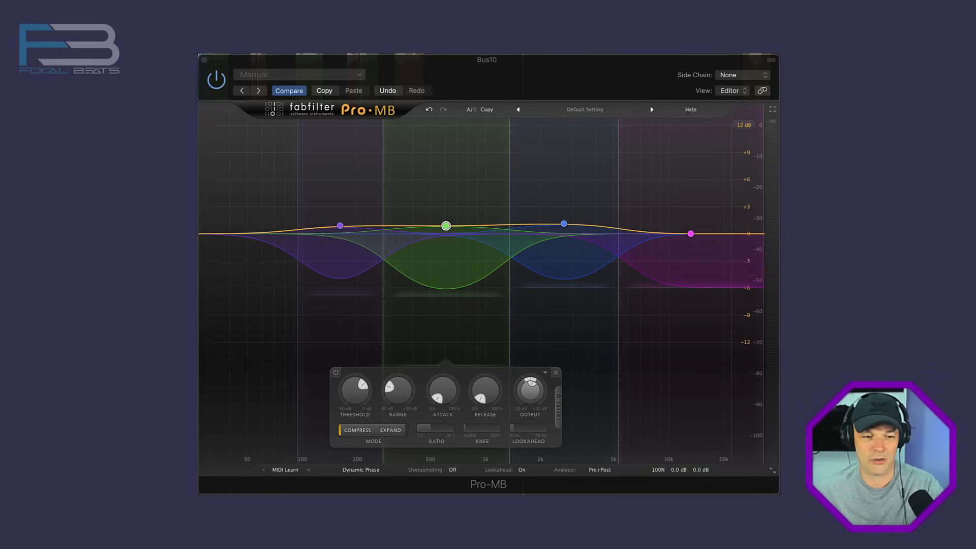
pyautogui.press('space')
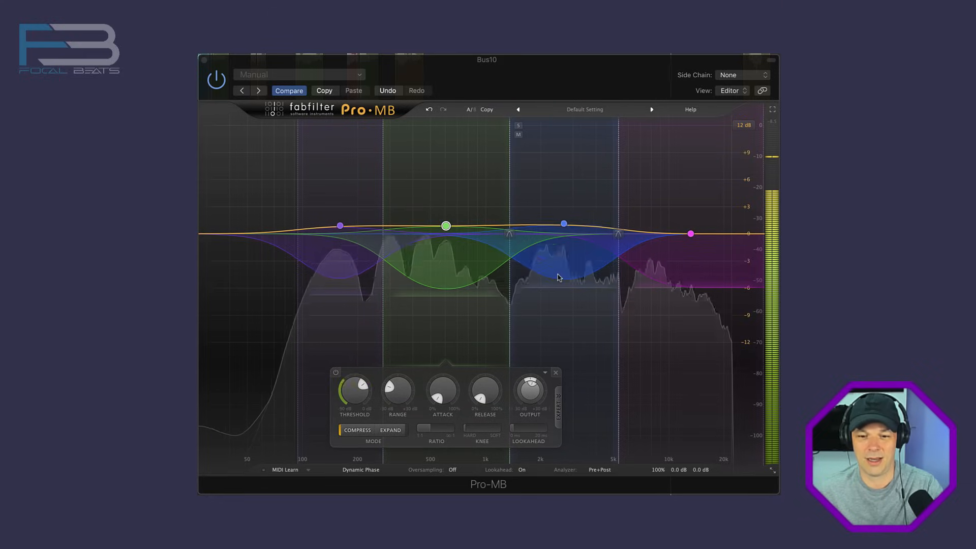
# Step: Select band 4, fine-tune its range to a slightly shallower setting, and play the vocal
pyautogui.click(342, 266)
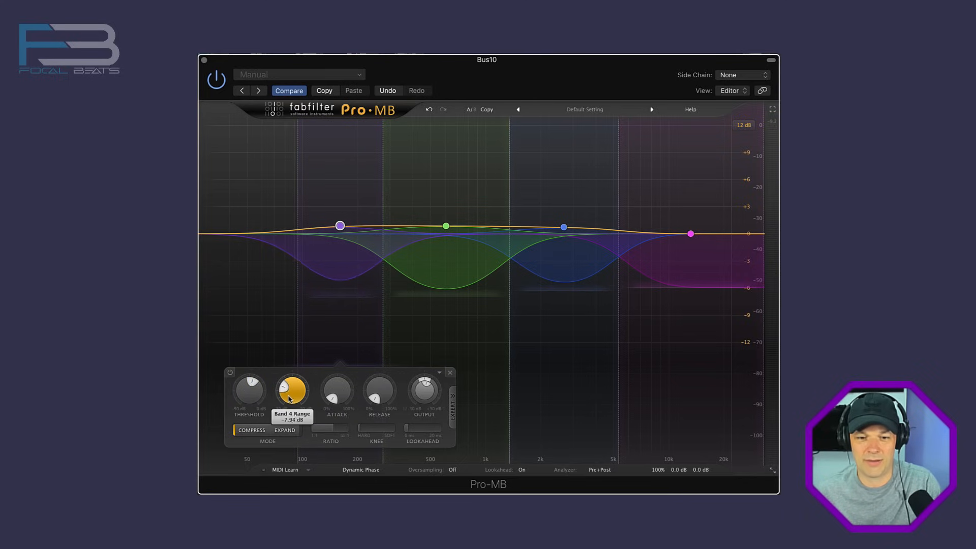
pyautogui.moveTo(288, 400); pyautogui.dragTo(289, 397)
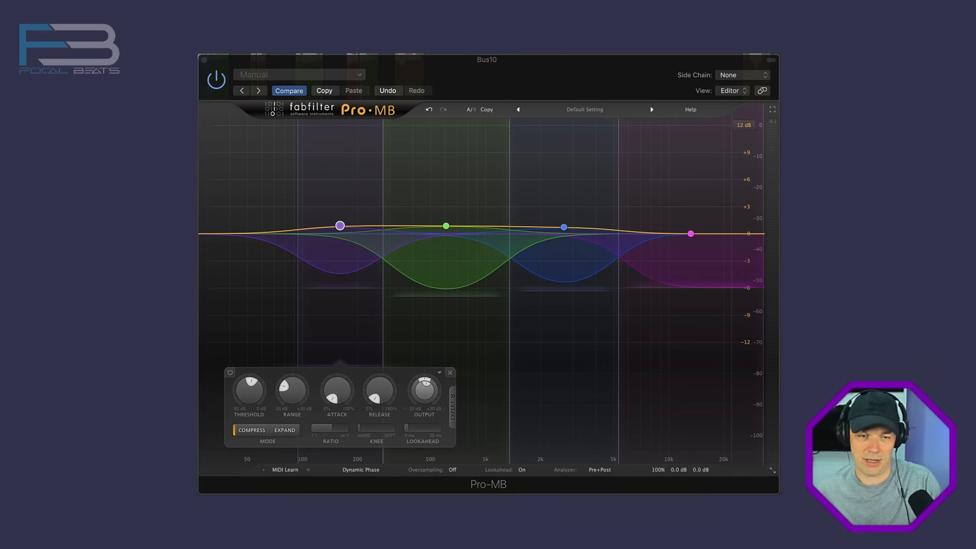
pyautogui.press('space')
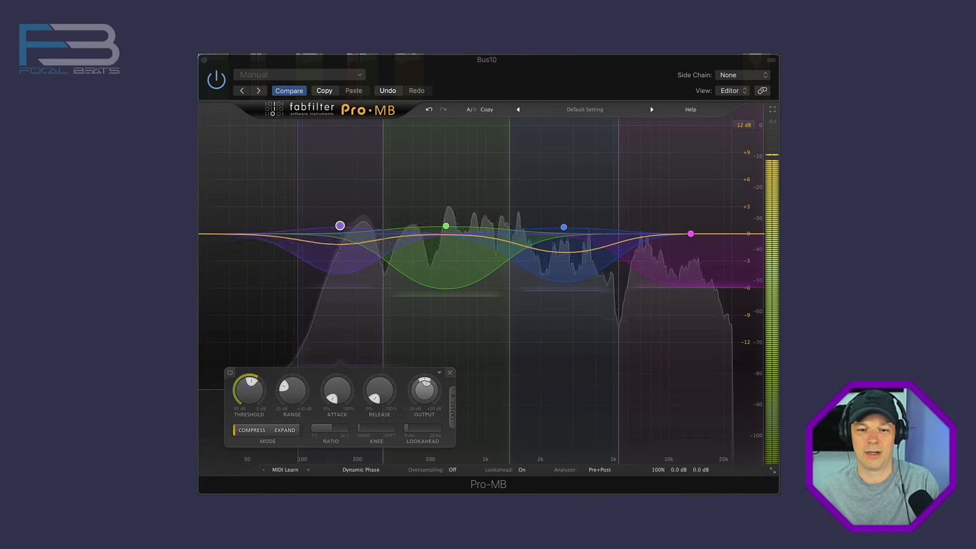
# Step: Replay the vocal to compare it with the multiband compression bypassed and active
pyautogui.press('space')
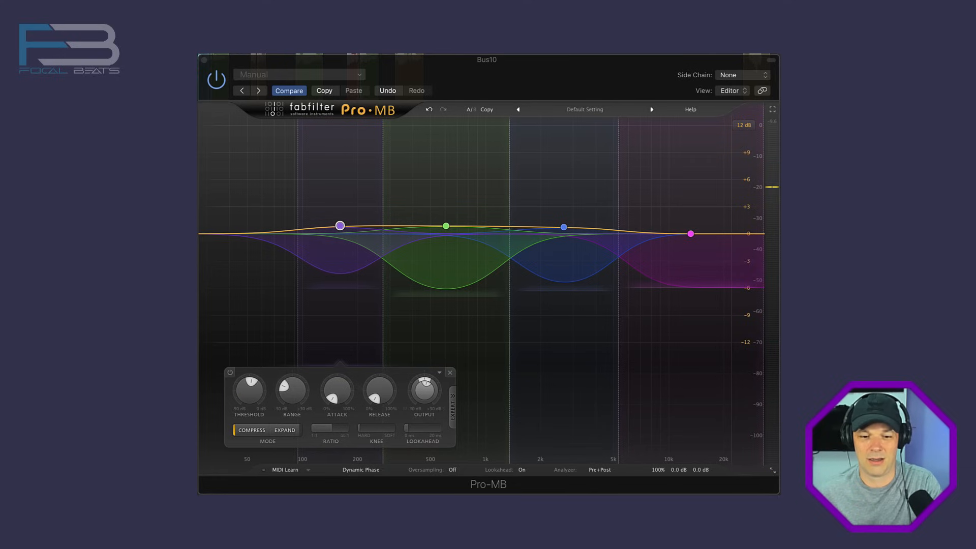
pyautogui.press('space')
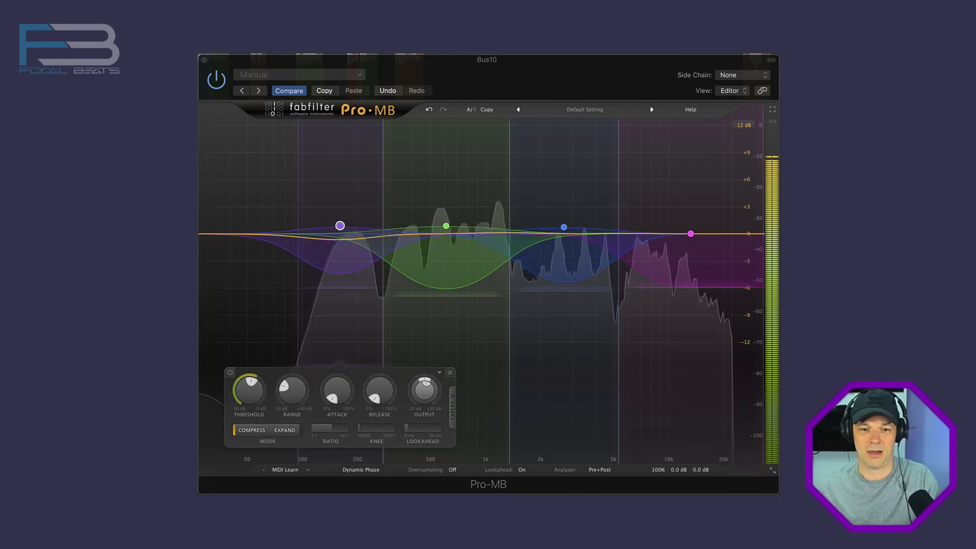
pyautogui.press('space')
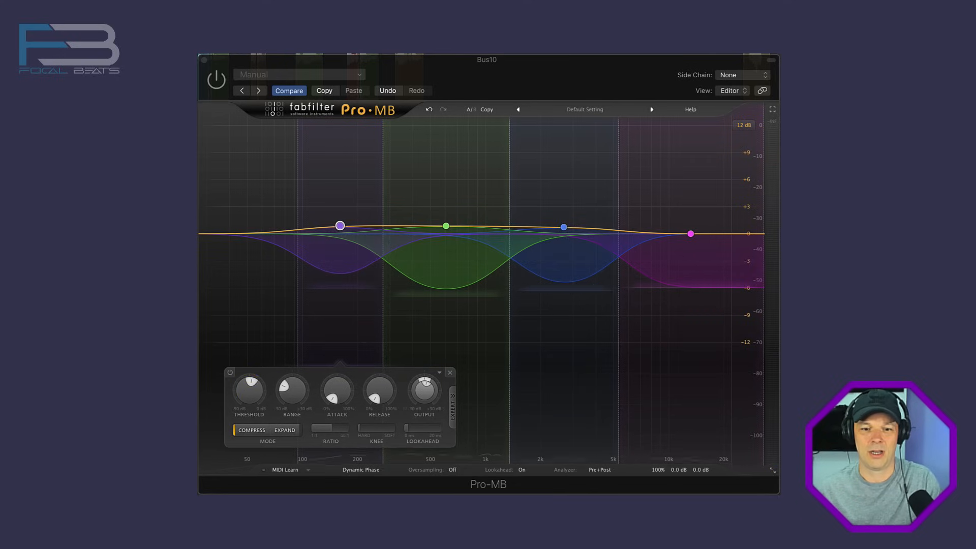
pyautogui.press('space')
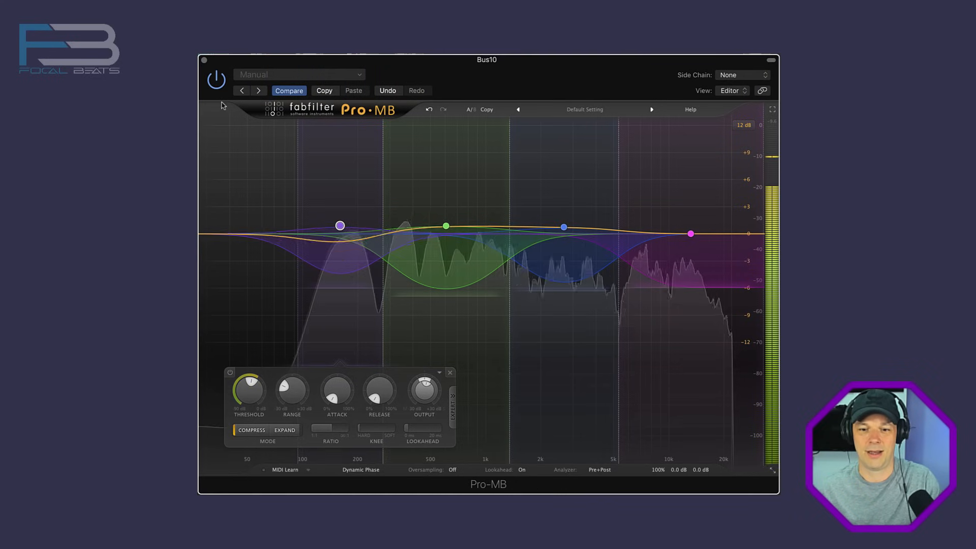
pyautogui.press('space')
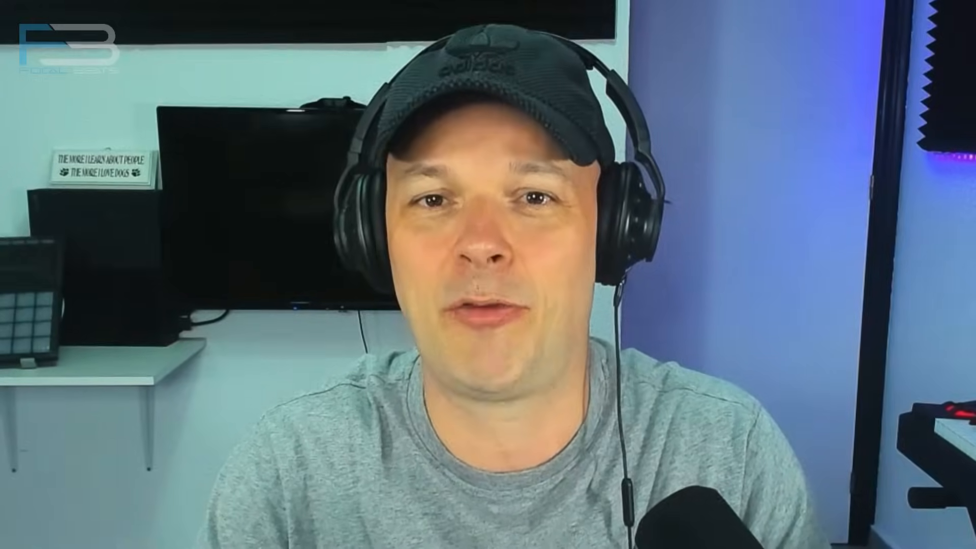